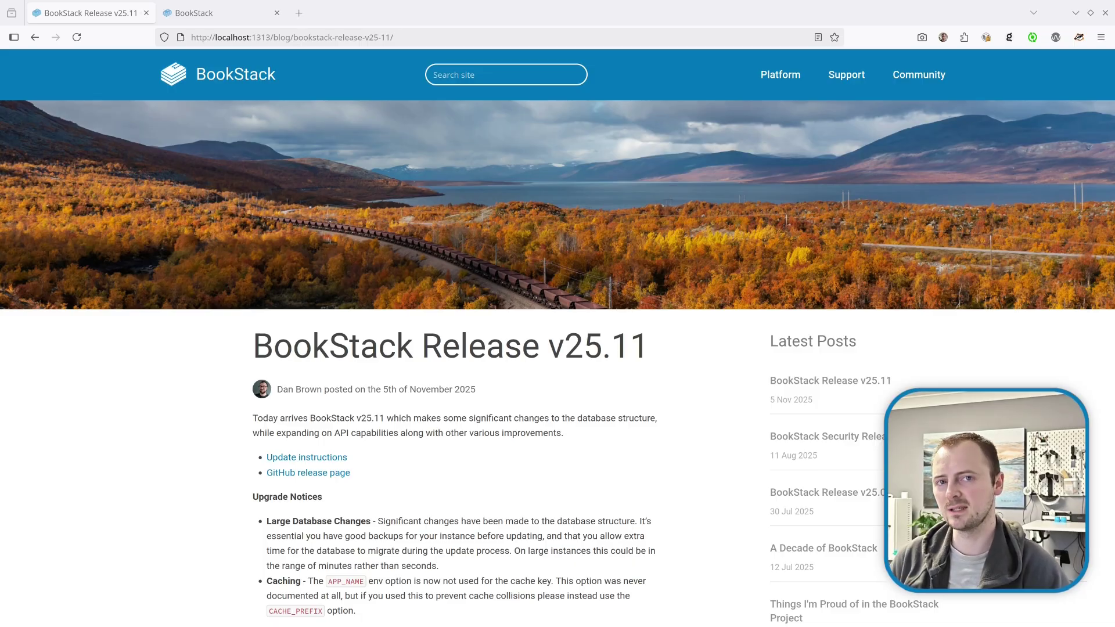
- Enlarge the BookStack v25.11 release post and examine its upgrade notices
scroll(441, 485, down, 5)
key(ctrl+plus)
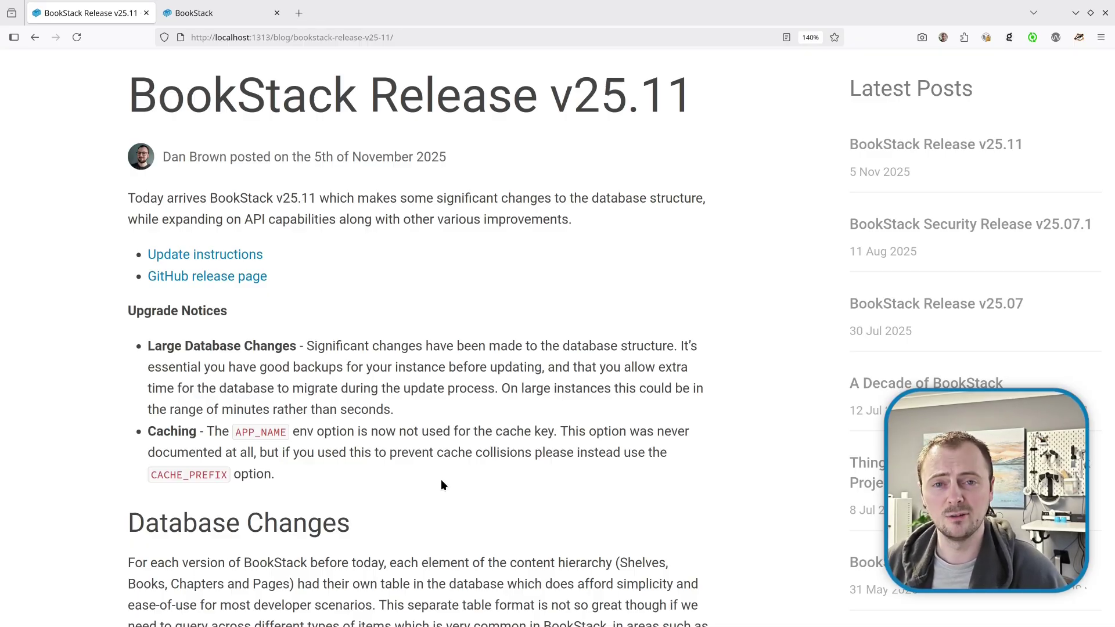
- Open the demo site's search results for "a" and review them down to the end of the list
key(ctrl+Tab)
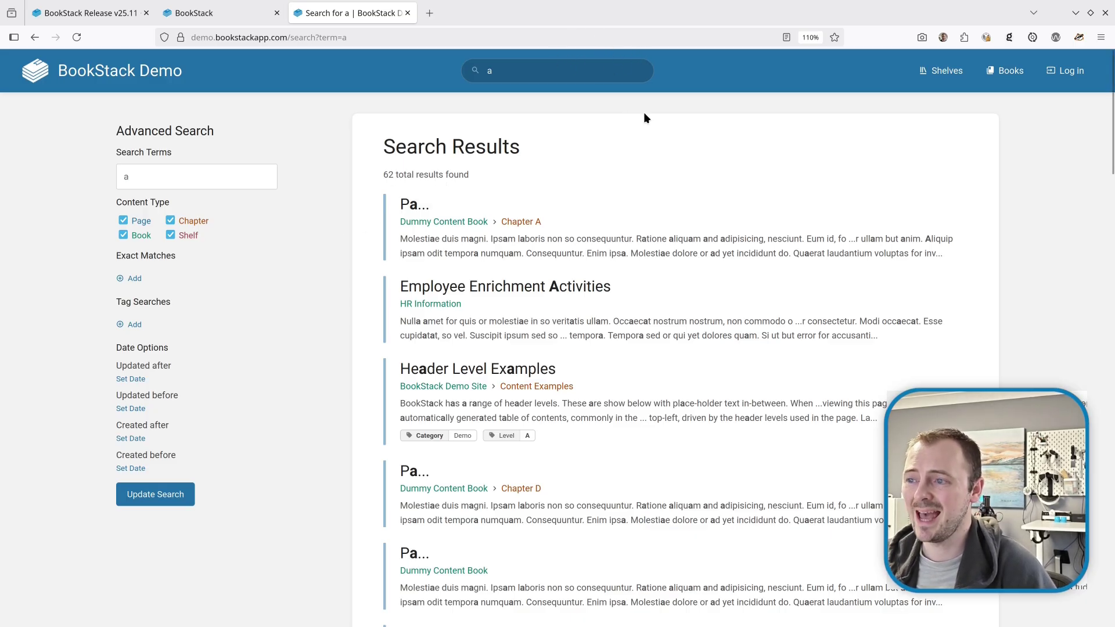
scroll(837, 337, down, 15)
scroll(836, 339, down, 8)
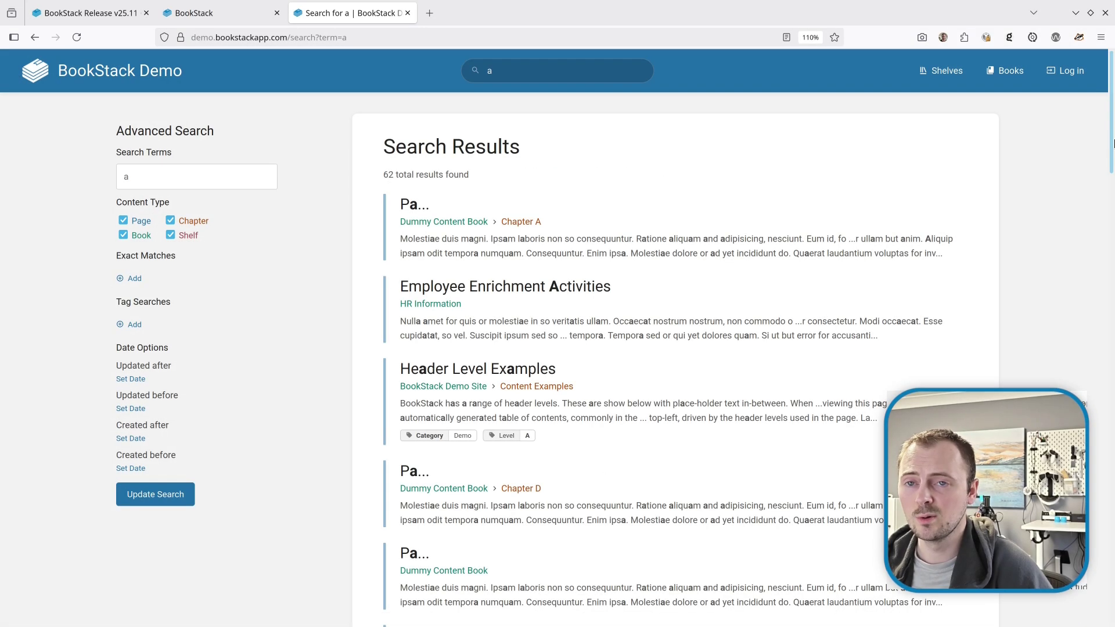
scroll(883, 589, down, 20)
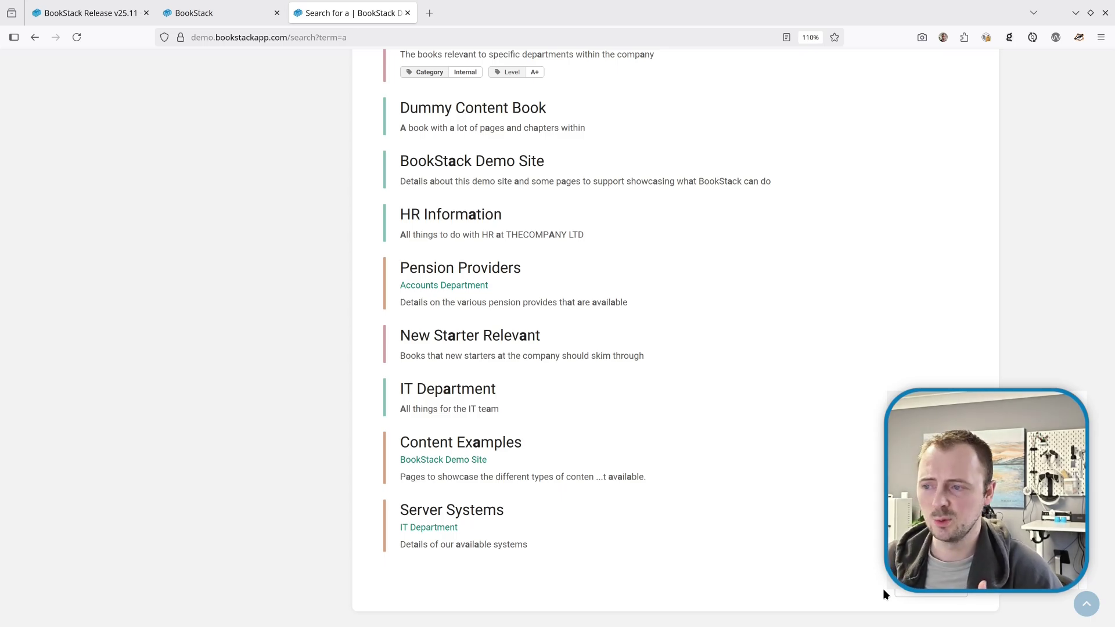
- Search the local bsdemo.local BookStack instance for "a" and page through the results past page 2
key(ctrl+Page_Up)
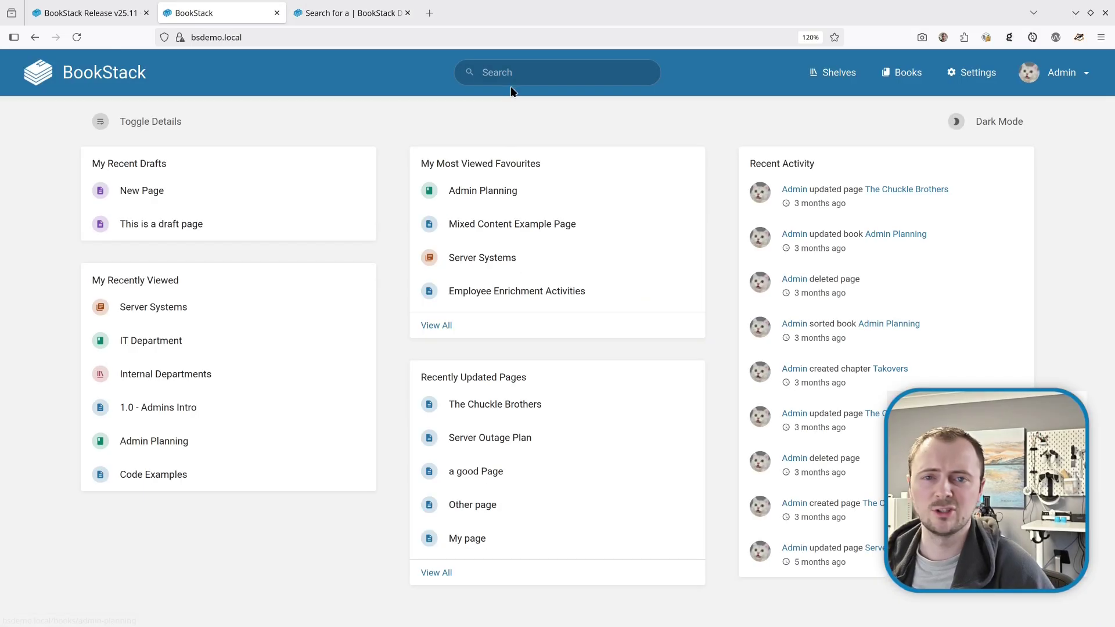
click(514, 77)
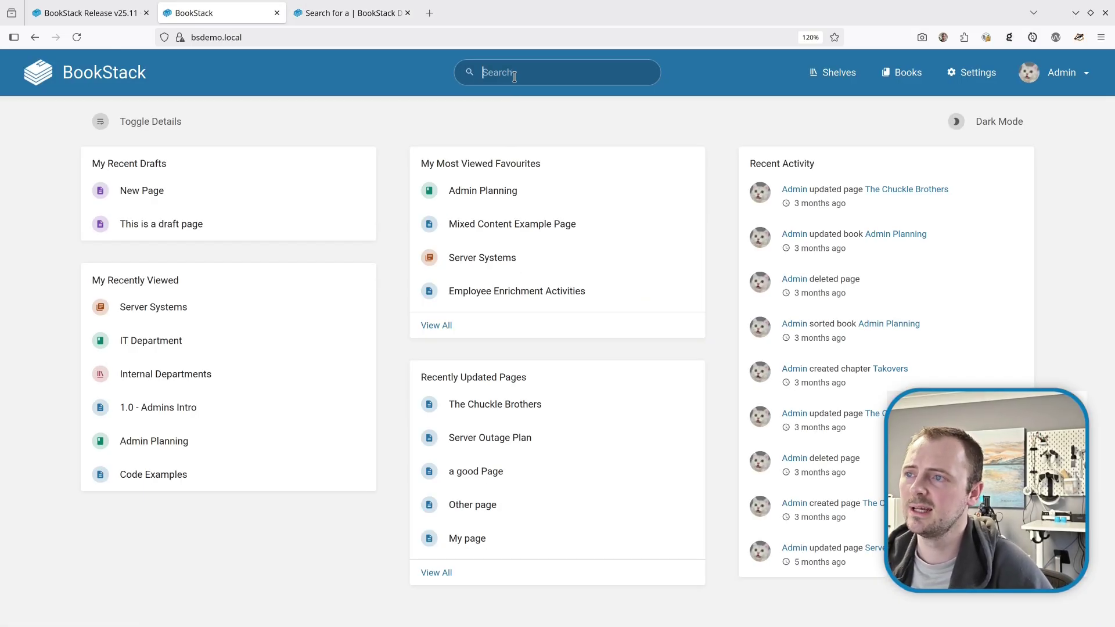
text(a)
key(Return)
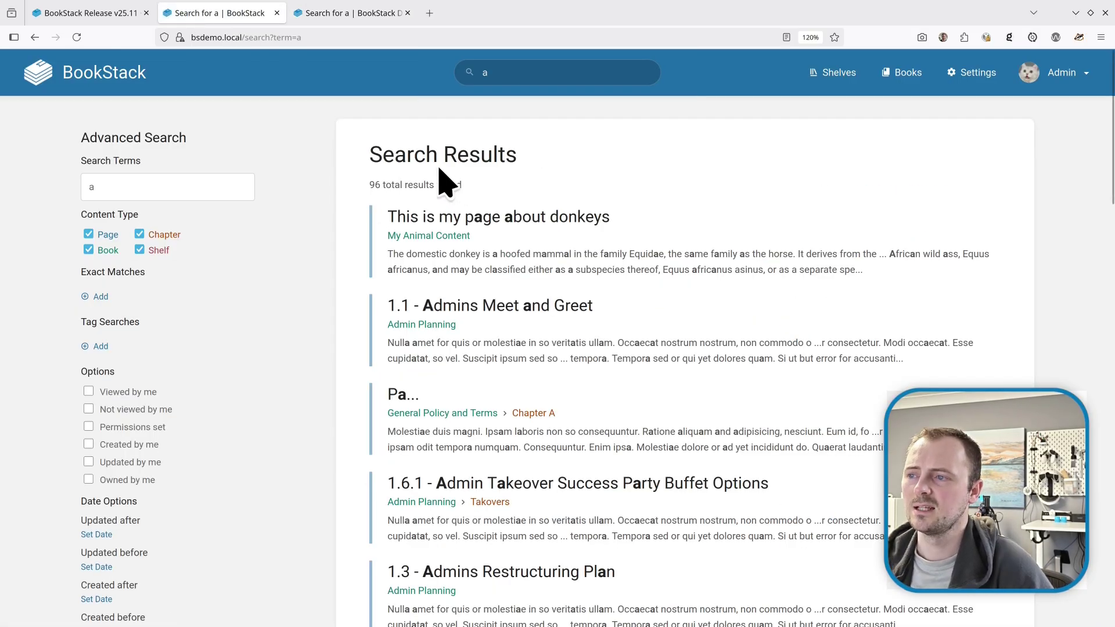
scroll(473, 194, down, 15)
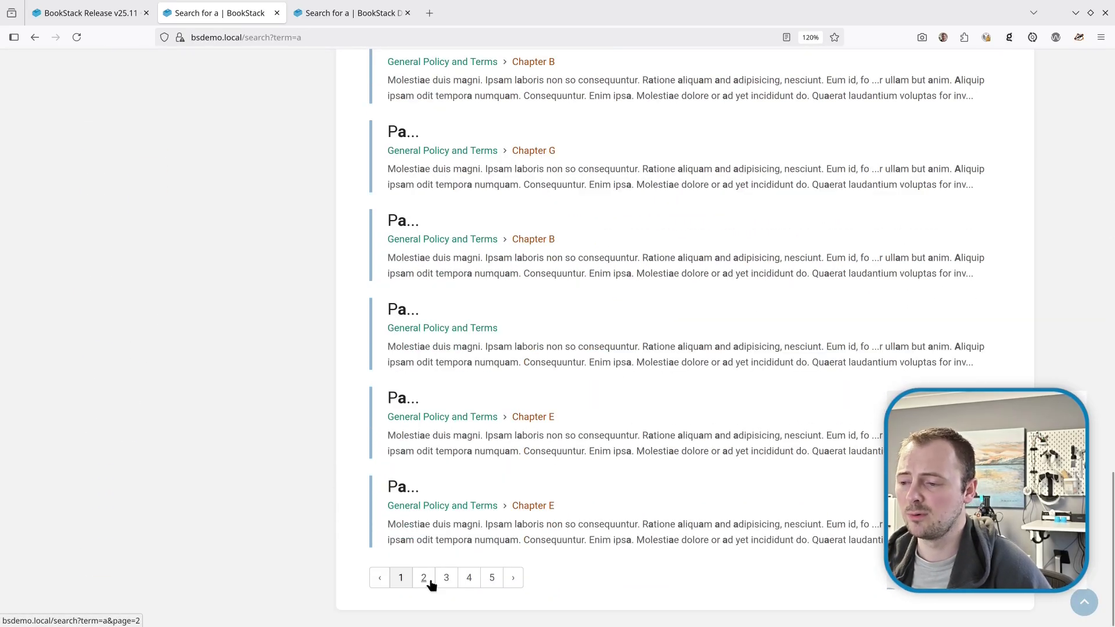
click(427, 583)
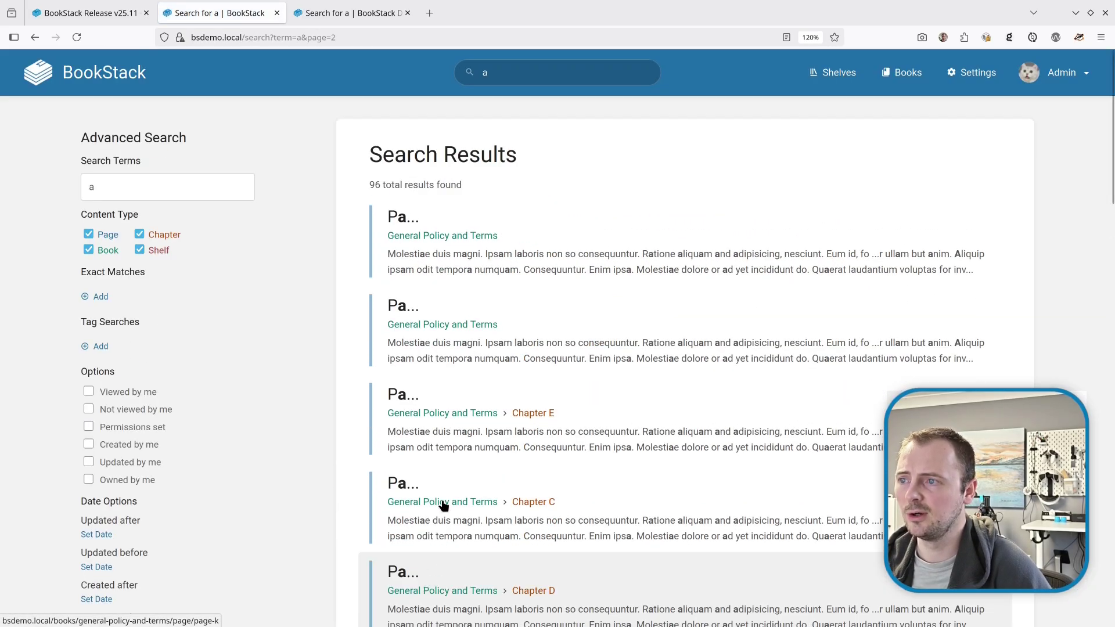
scroll(444, 505, down, 15)
click(451, 578)
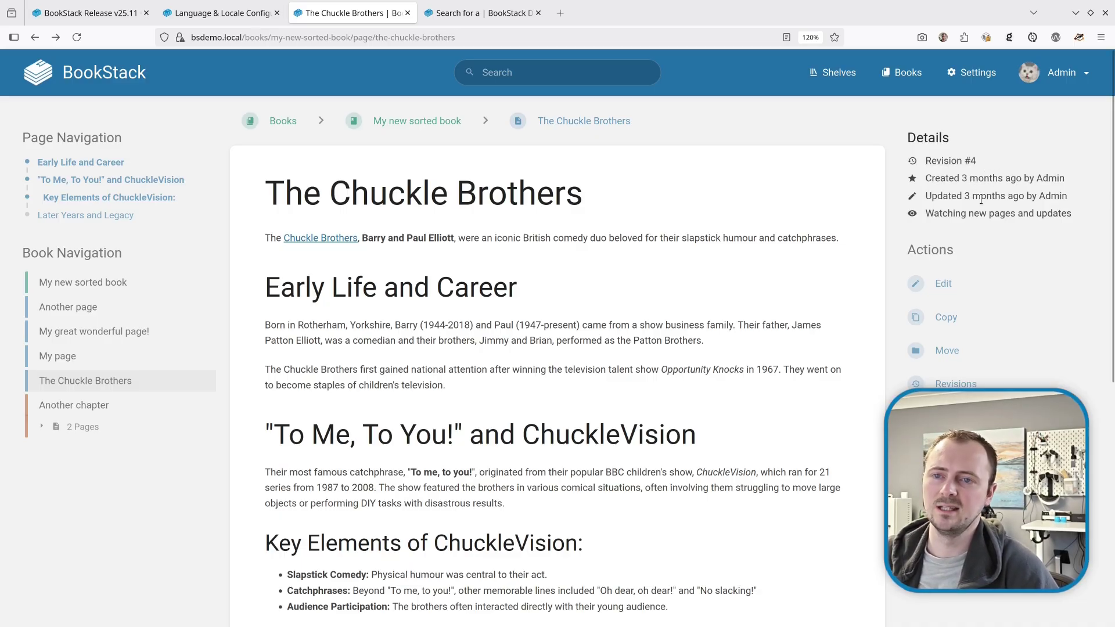
- Open the revision history of The Chuckle Brothers page
mouse_move(981, 200)
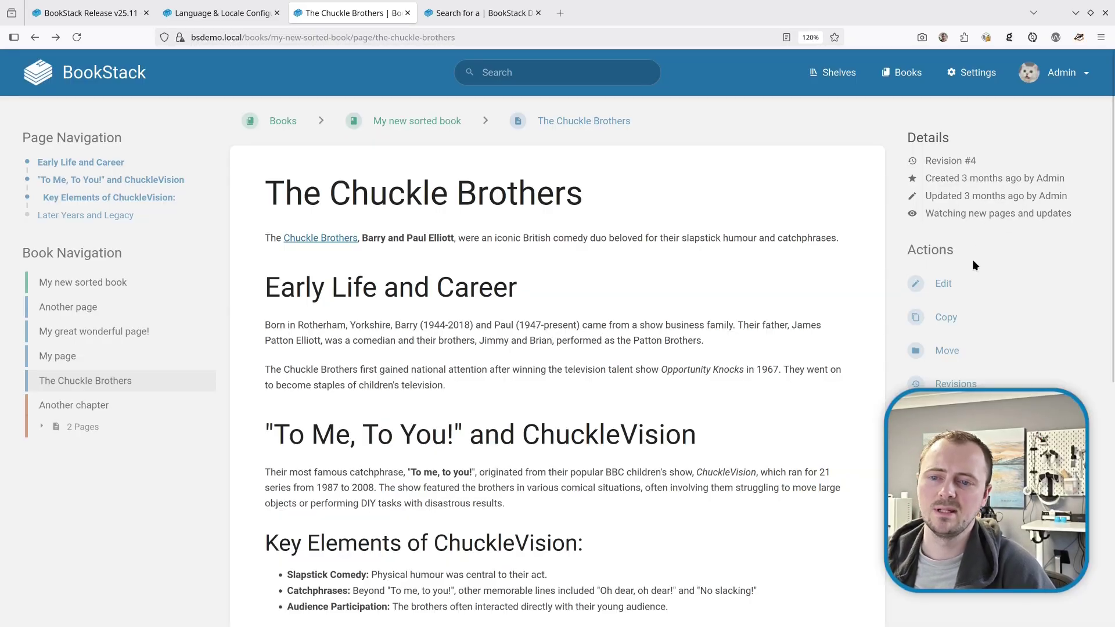
click(953, 383)
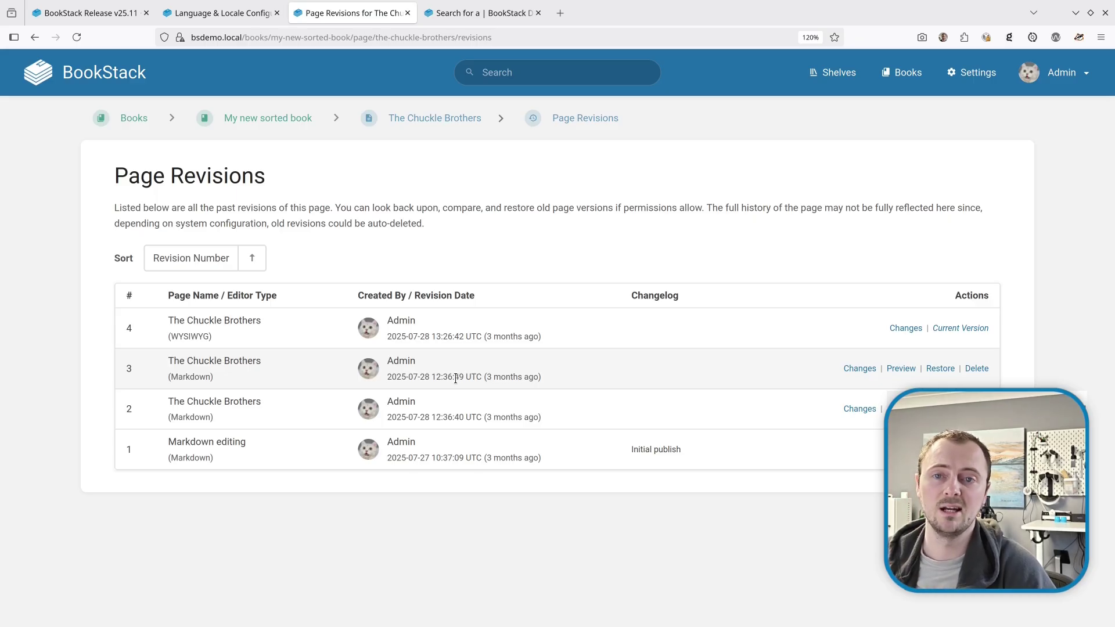
- Switch to the terminal, set APP_DISPLAY_TIMEZONE to Europe/Berlin in the .env file, and save the file in vim
key(alt+Tab)
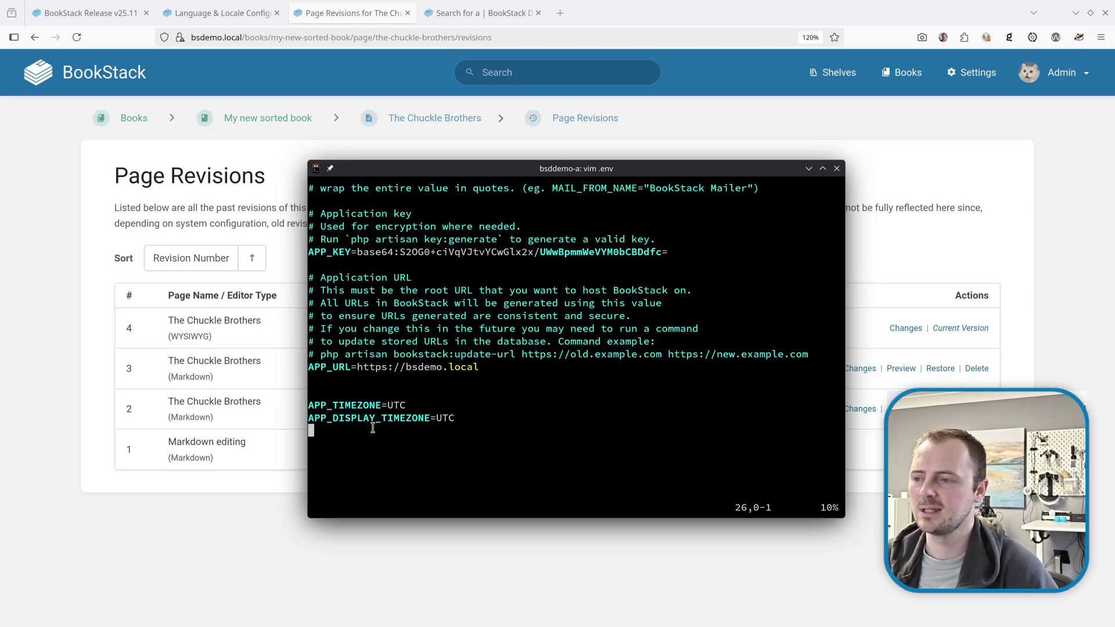
click(440, 418)
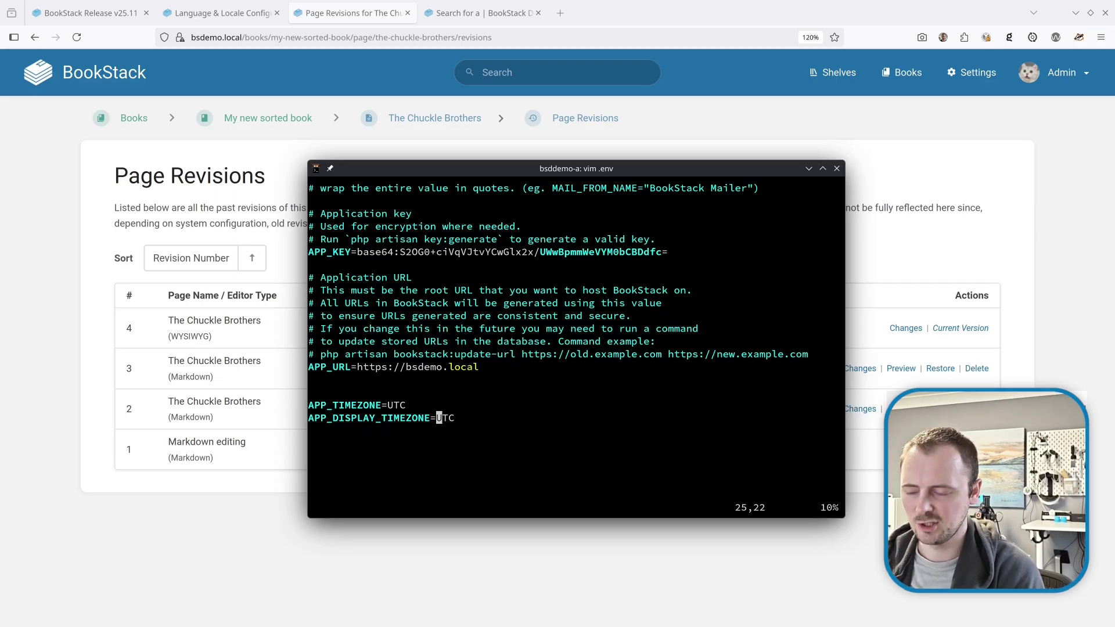
key(shift+c)
text(Europe/Berlin)
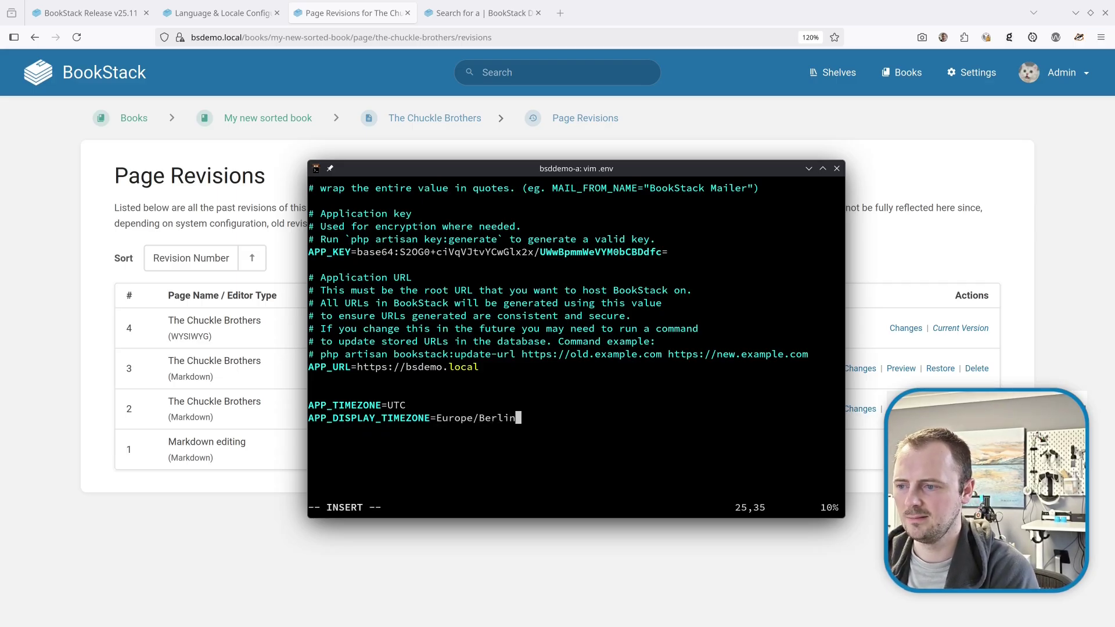
key(Escape)
text(:w)
key(Return)
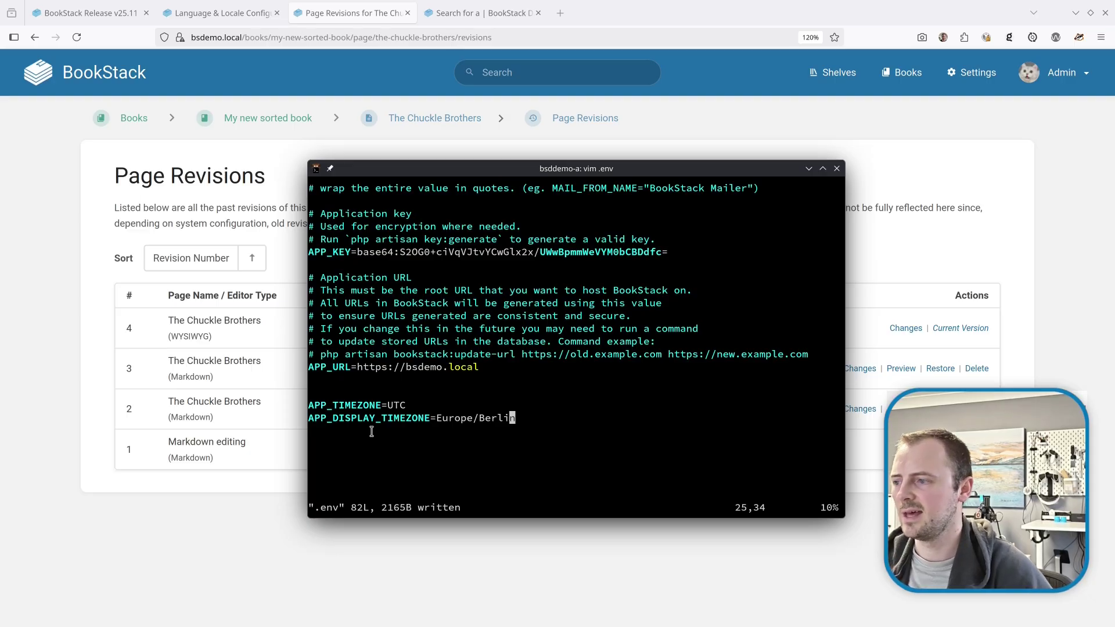
- Return to the browser, reload the page revisions list, and check the date, time and time zone of the latest revision
key(F12)
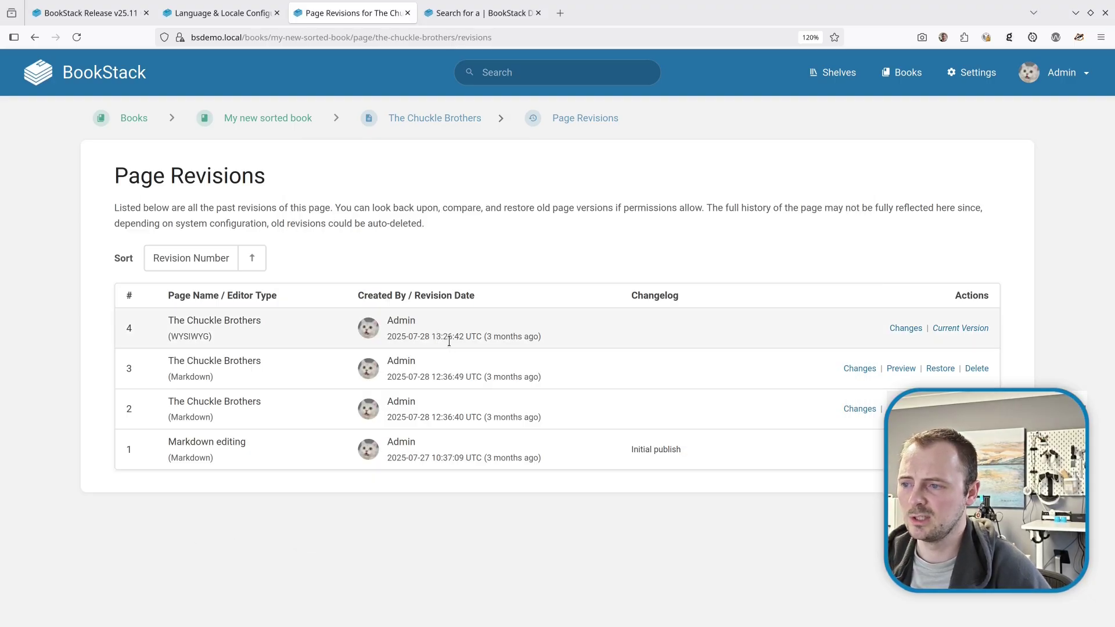
key(F5)
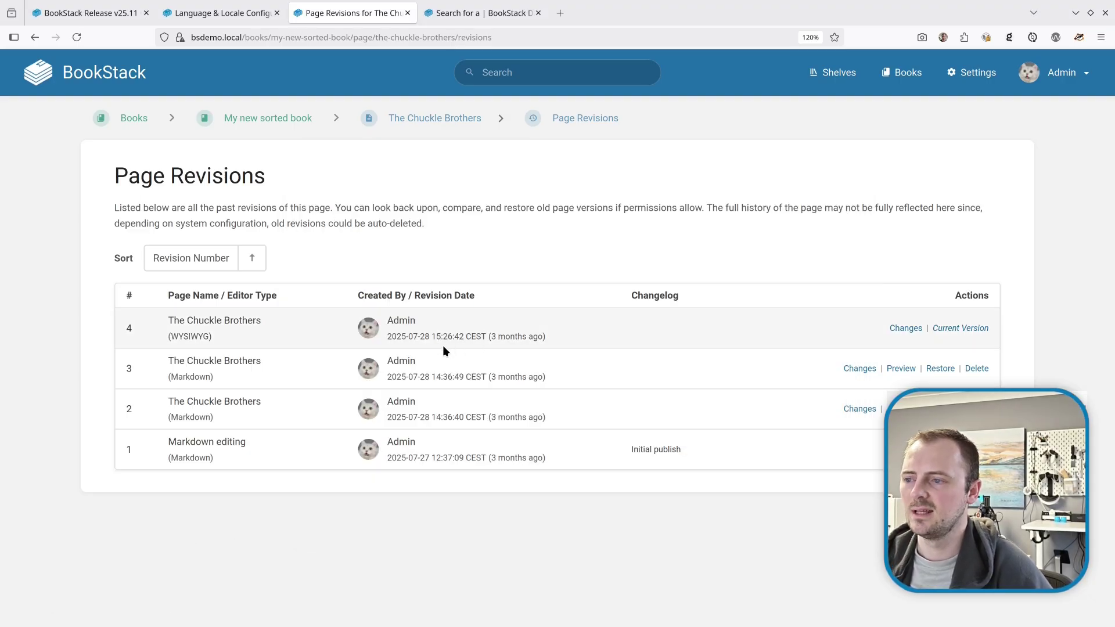
drag(386, 336, 484, 338)
click(478, 349)
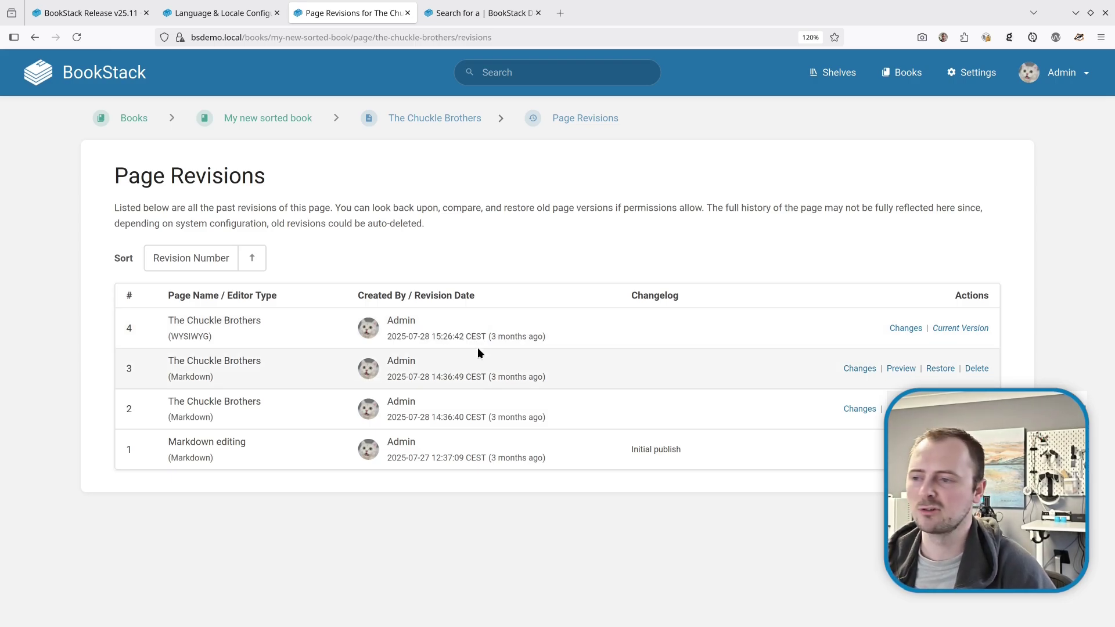
double_click(477, 341)
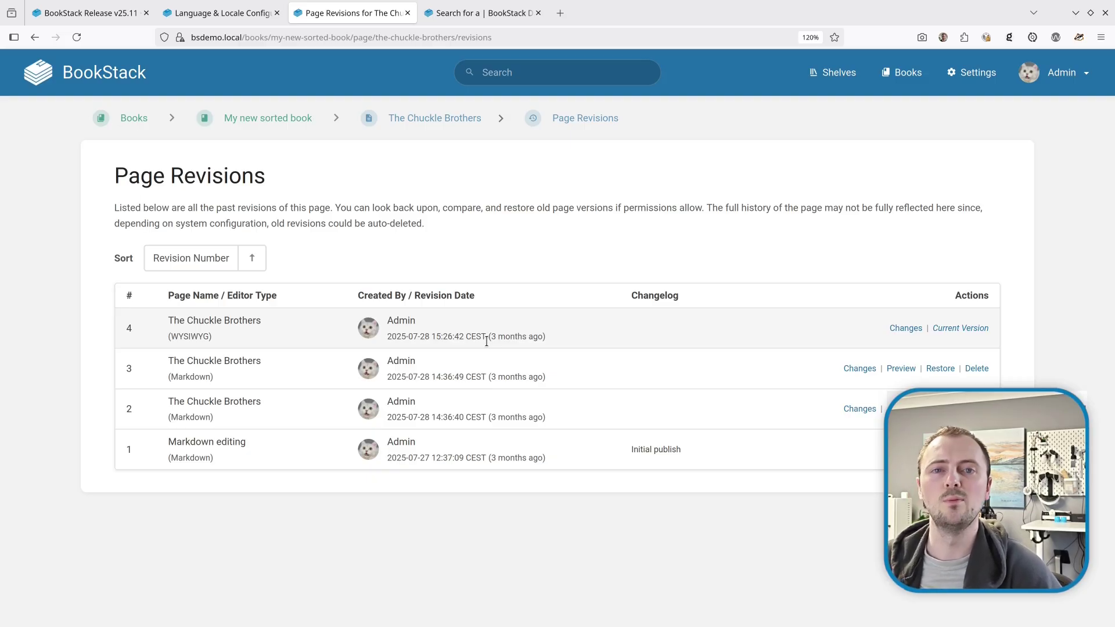
- Look up the Time-zones section of the Language & Locale docs and follow its PHP time zone list to Europe
key(ctrl+Page_Up)
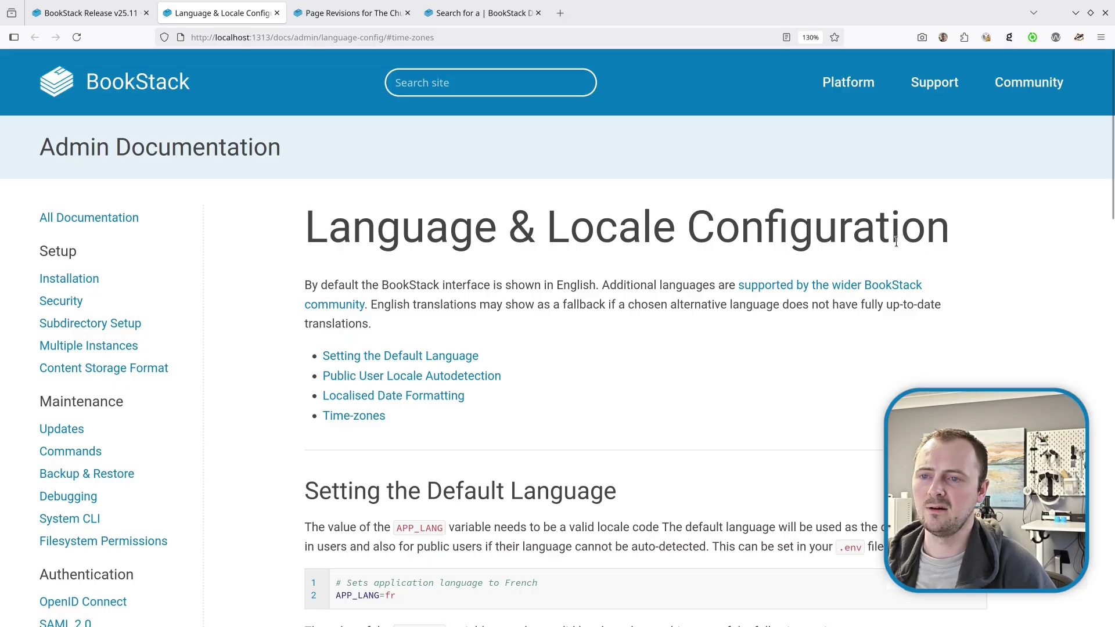
click(354, 417)
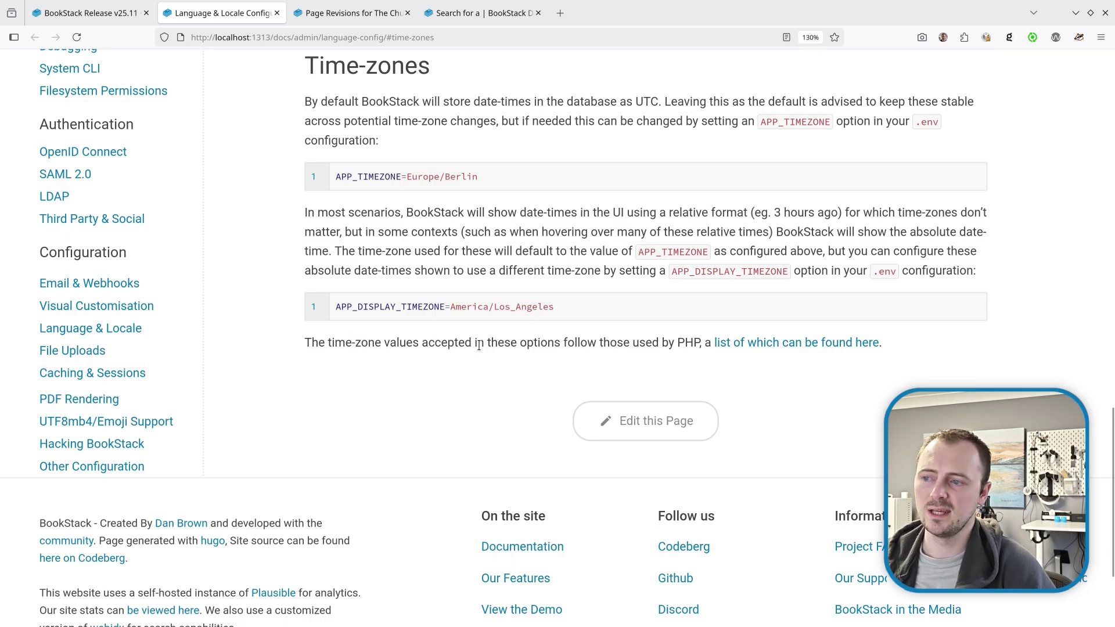
click(761, 349)
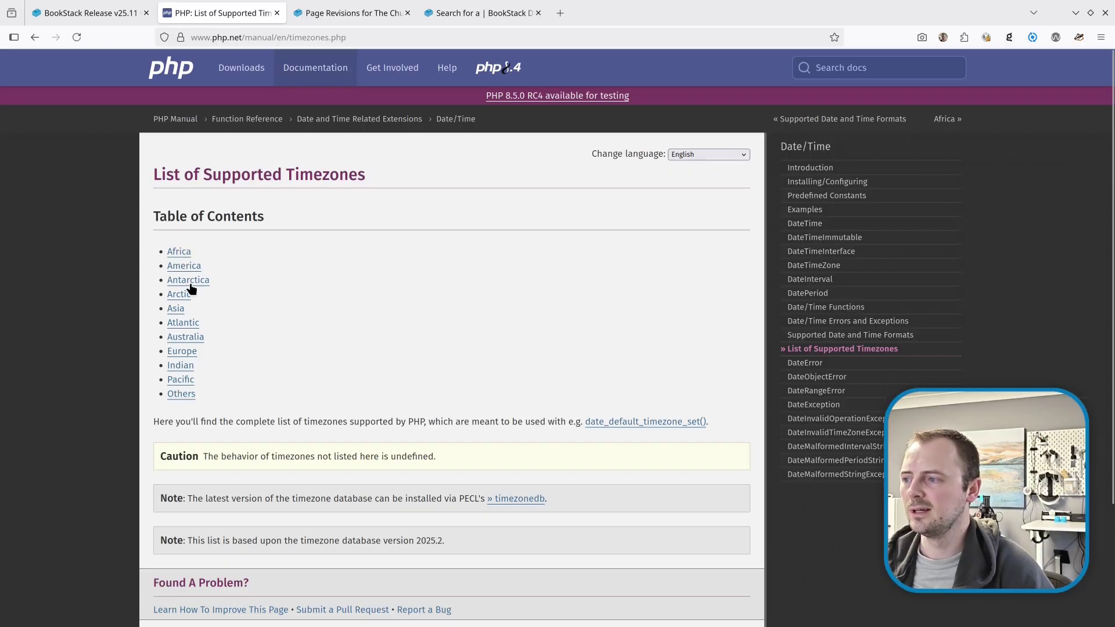
click(191, 352)
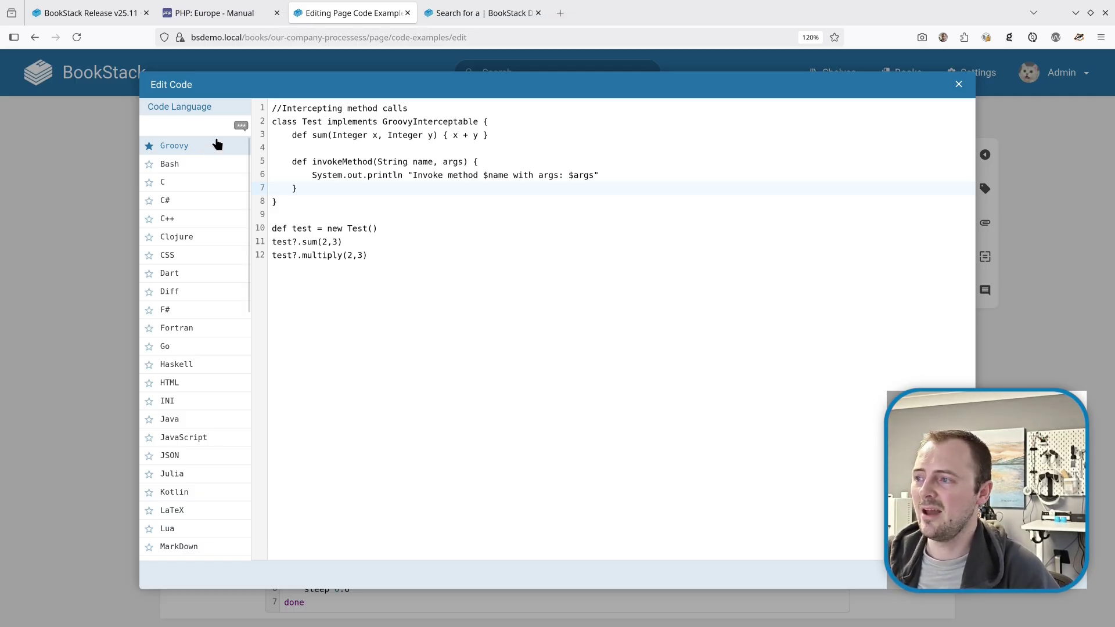
- Set the code block's language to Groovy to highlight the sample in the code editor
click(402, 254)
drag(402, 255, 407, 121)
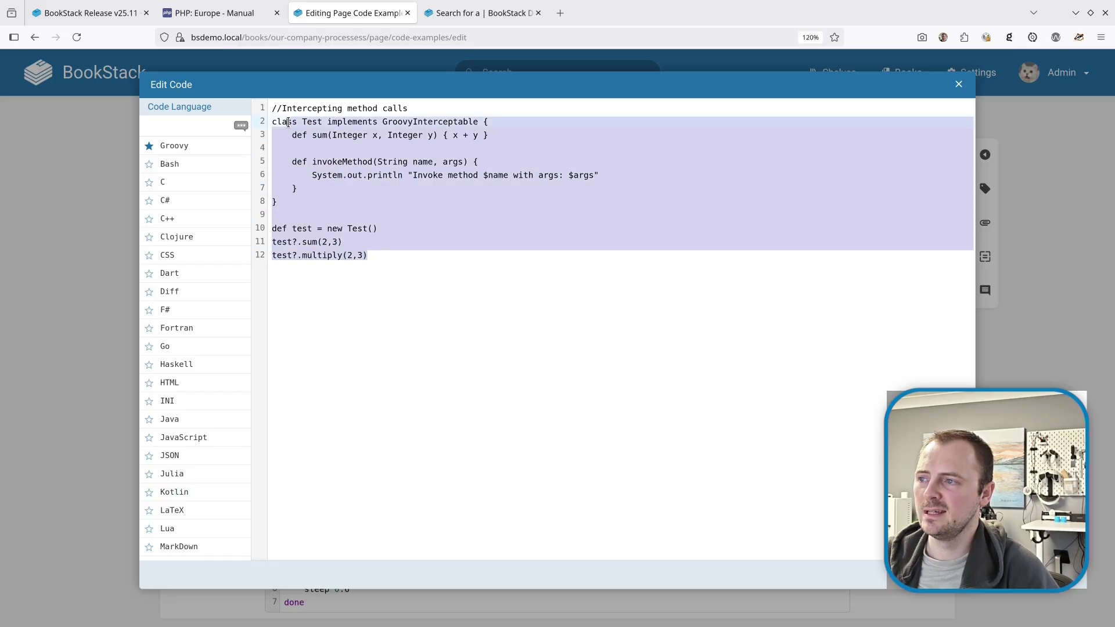
click(430, 251)
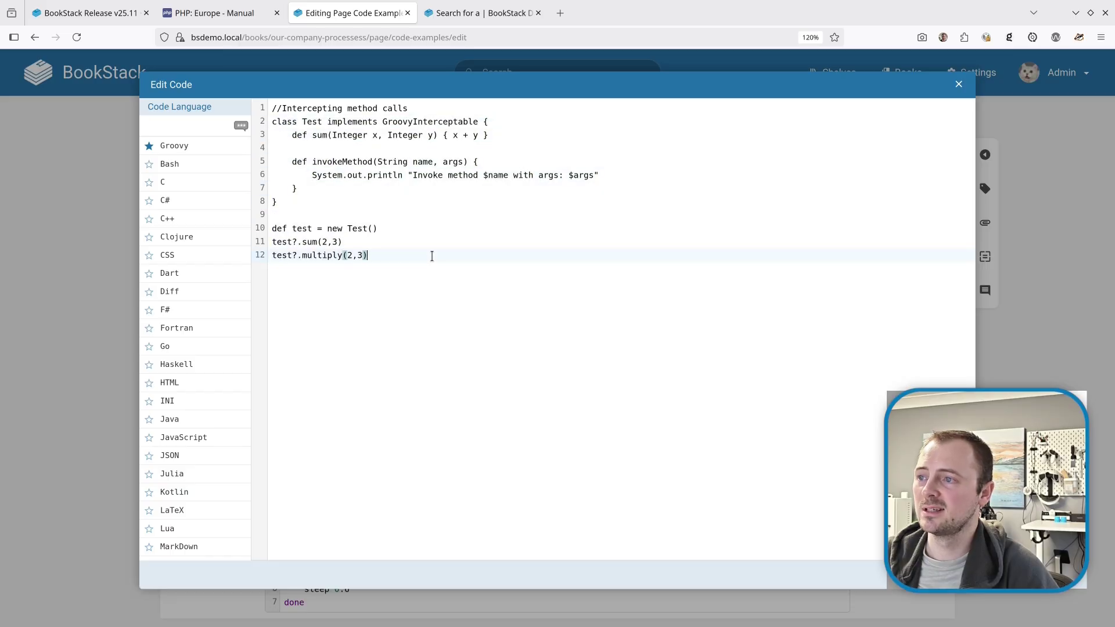
click(192, 149)
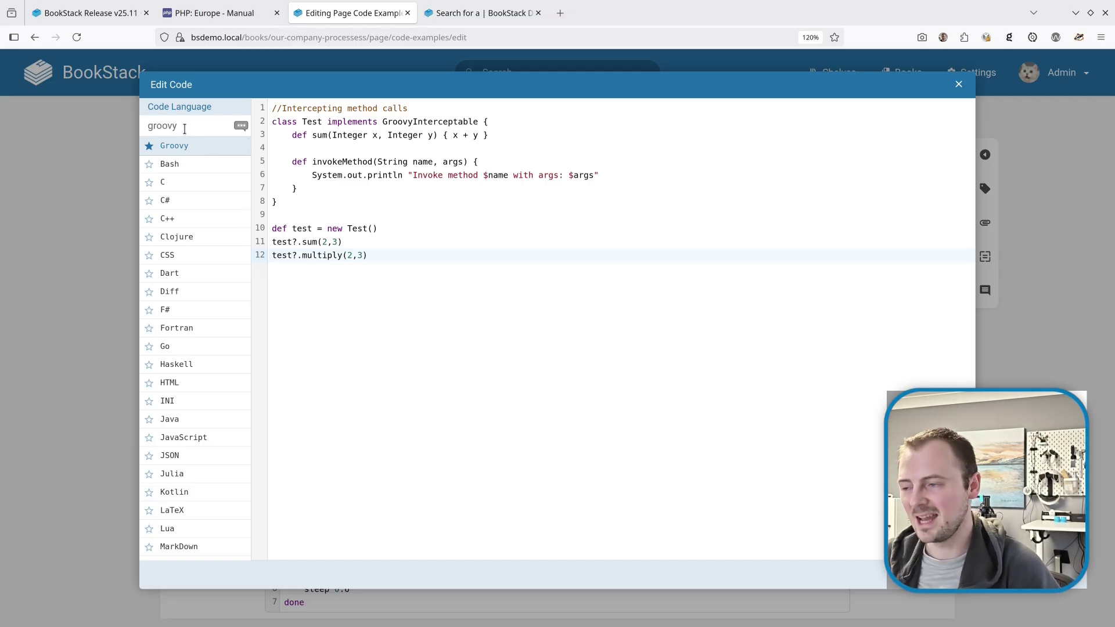
click(449, 260)
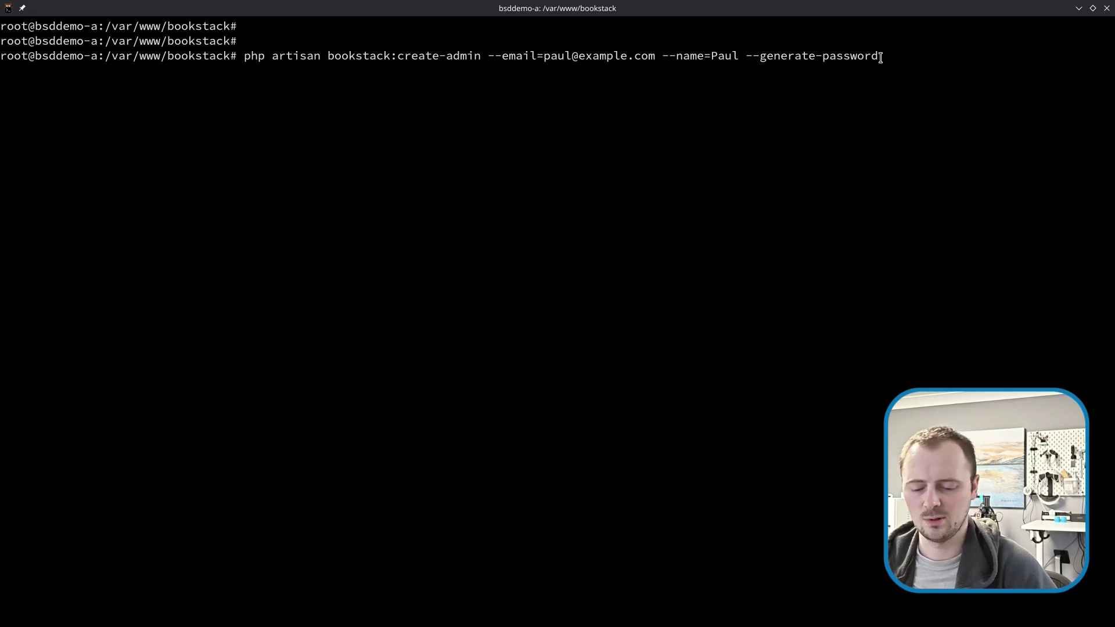
- Run php artisan bookstack:create-admin with the user's e-mail, name and --generate-password, and run it again with --initial added
key(Return)
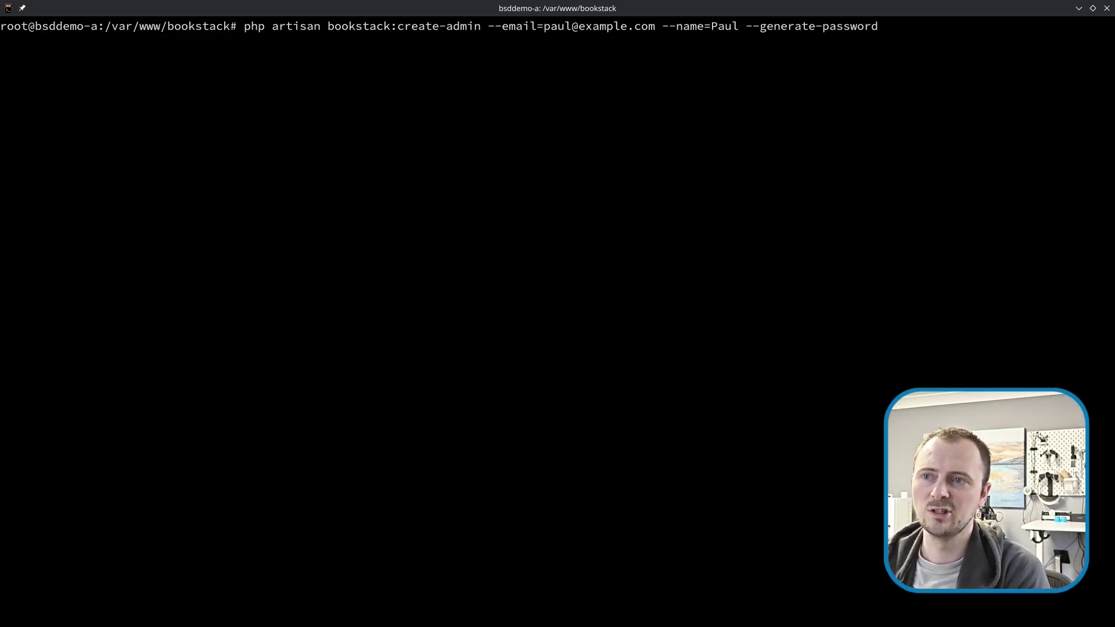
text(--initial)
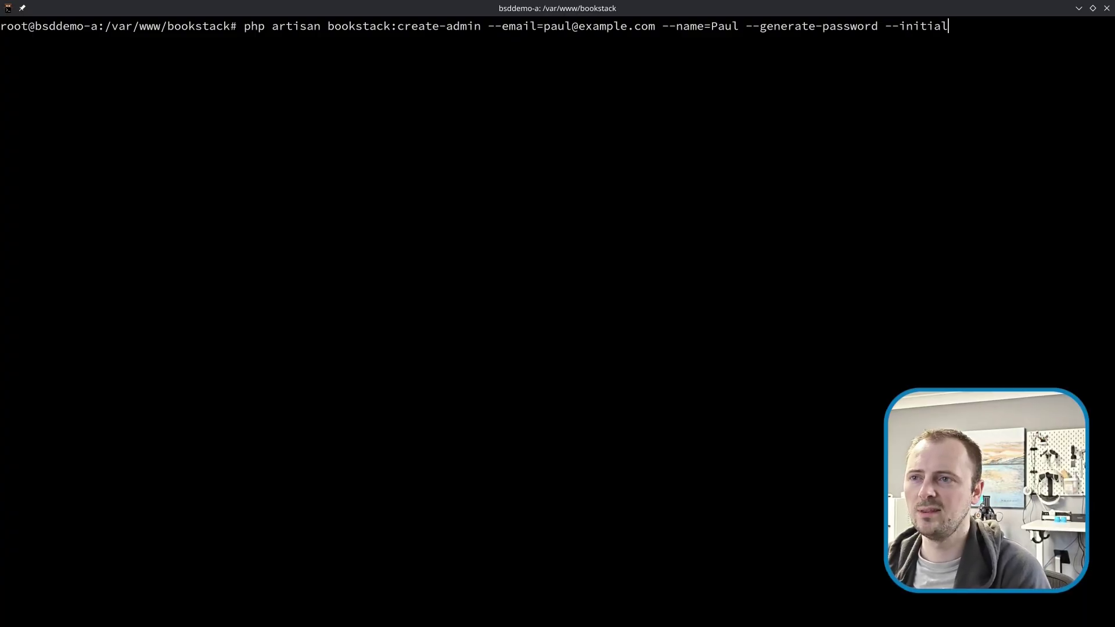
key(Return)
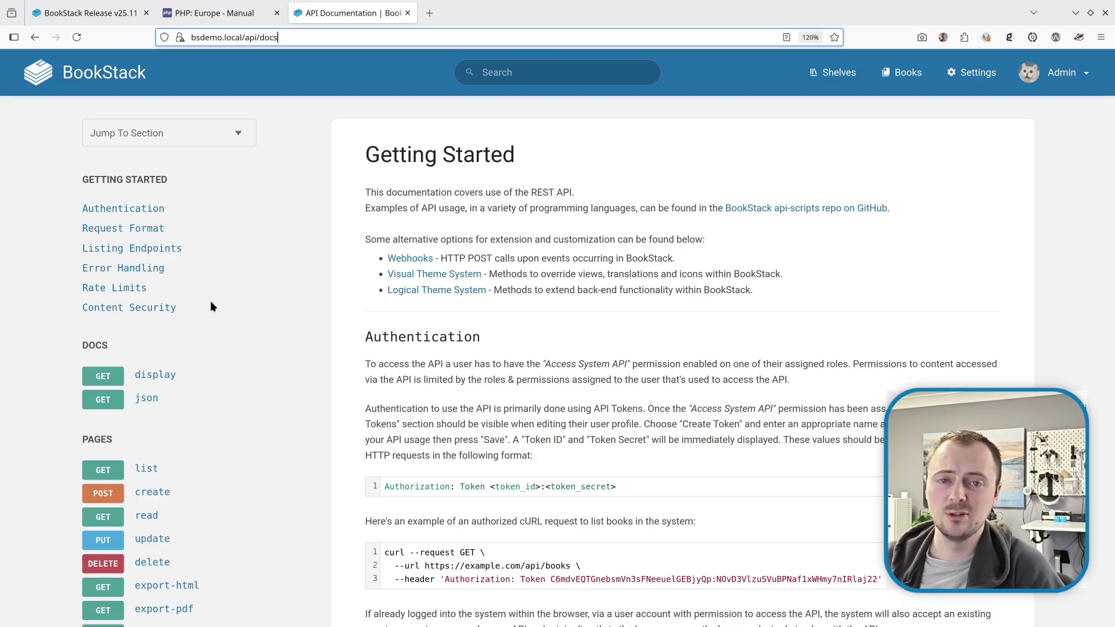
- Browse the API documentation's endpoint list and open its section jump list
drag(311, 174, 311, 213)
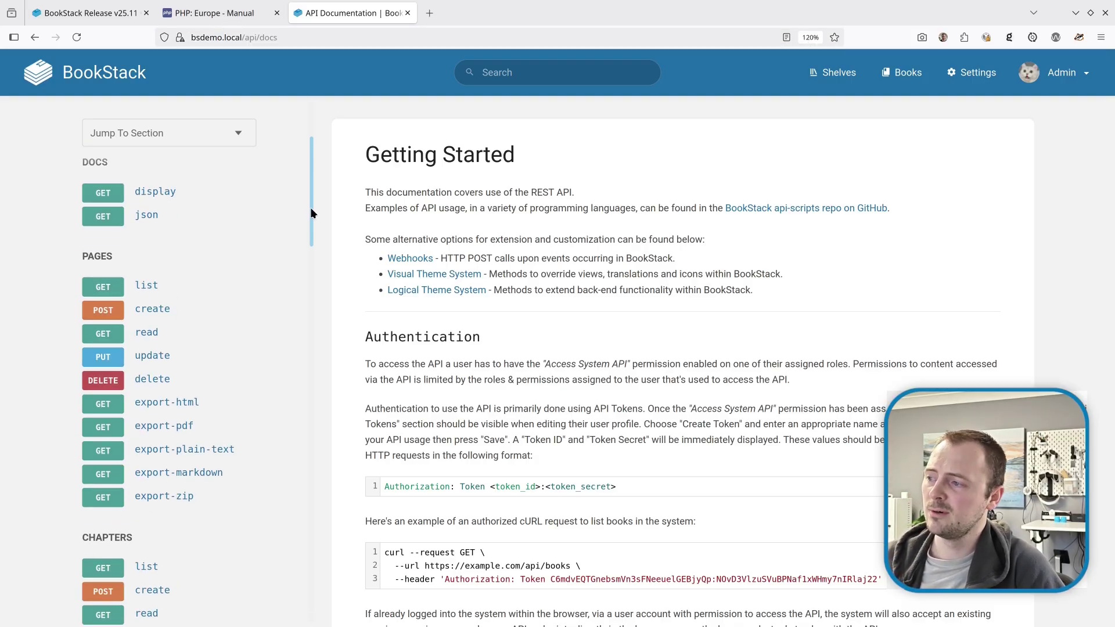
scroll(311, 212, down, 1)
scroll(310, 217, up, 5)
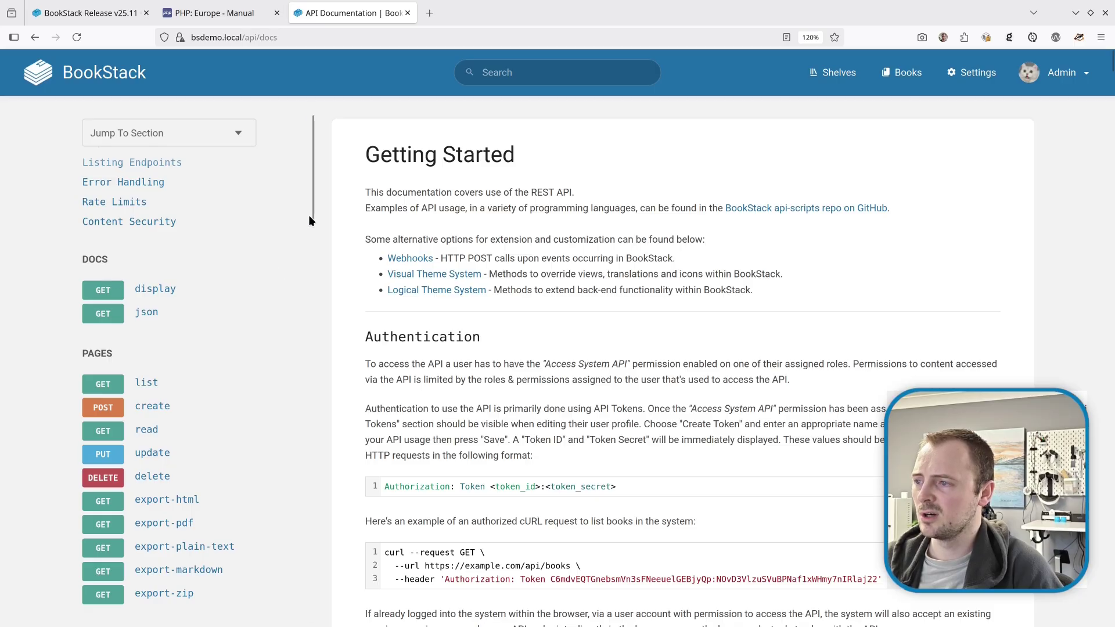
drag(309, 215, 300, 164)
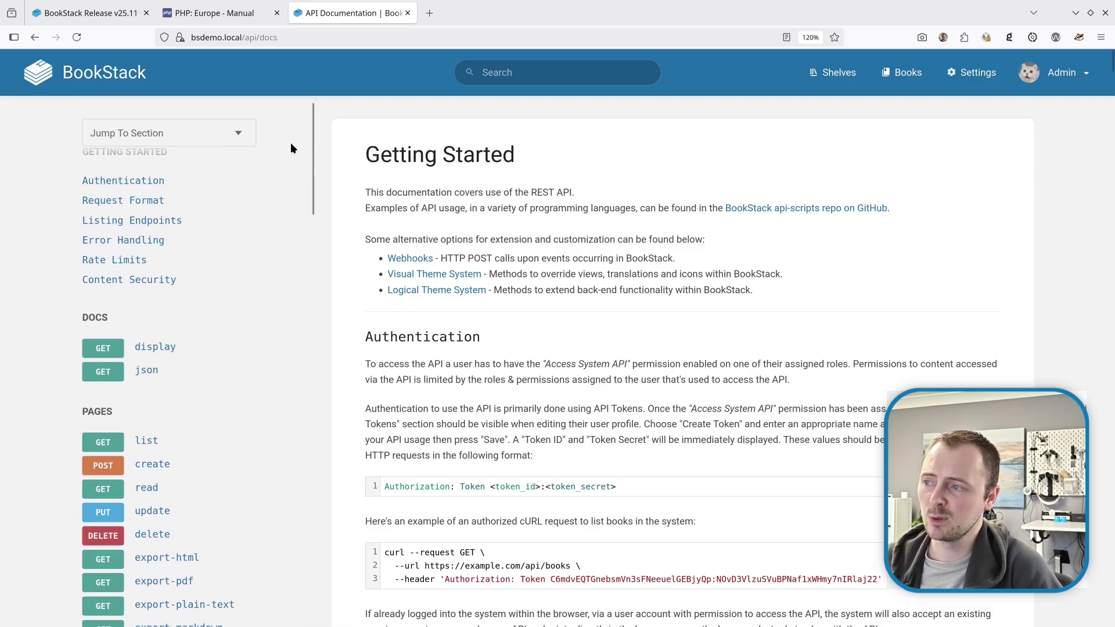
click(194, 132)
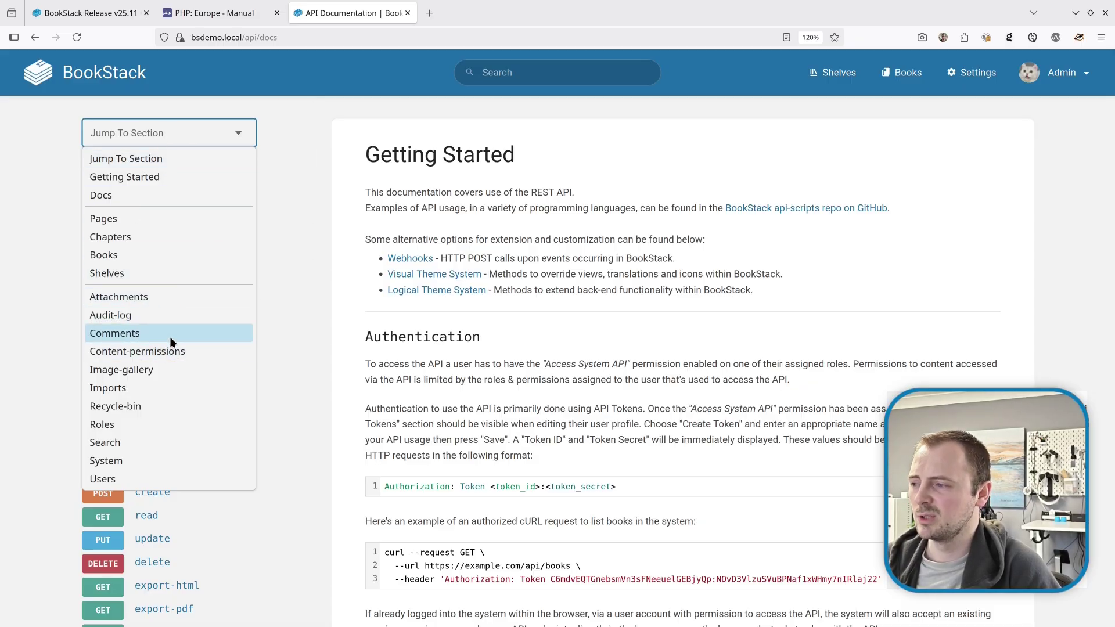
- Look up the Comments section of the API docs, follow its pages-read link and examine the comments tree in the example response
click(124, 333)
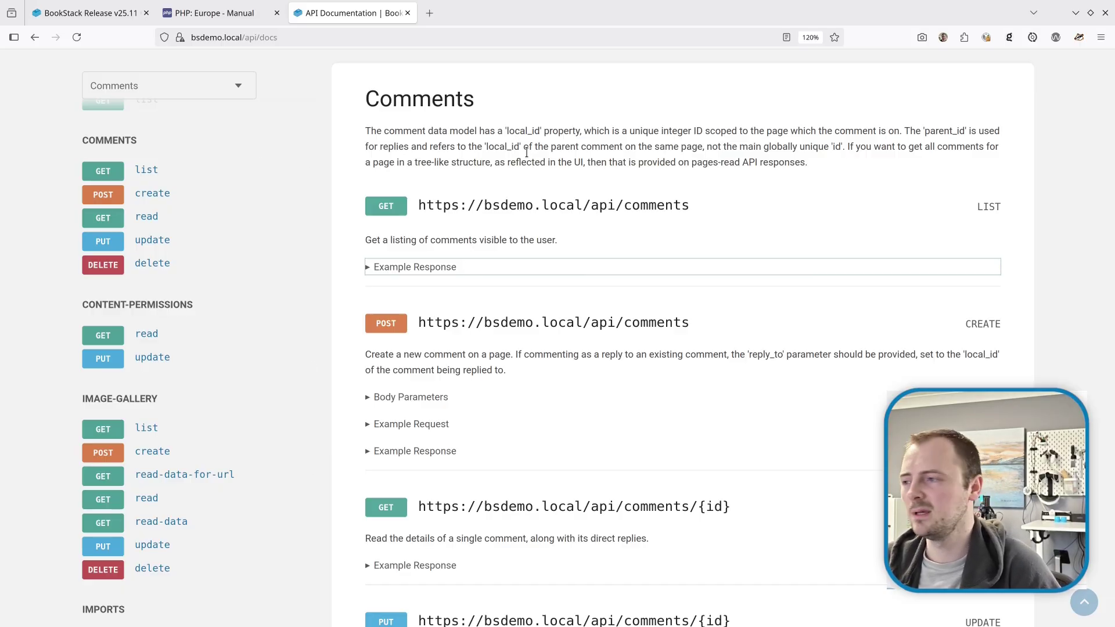
click(715, 163)
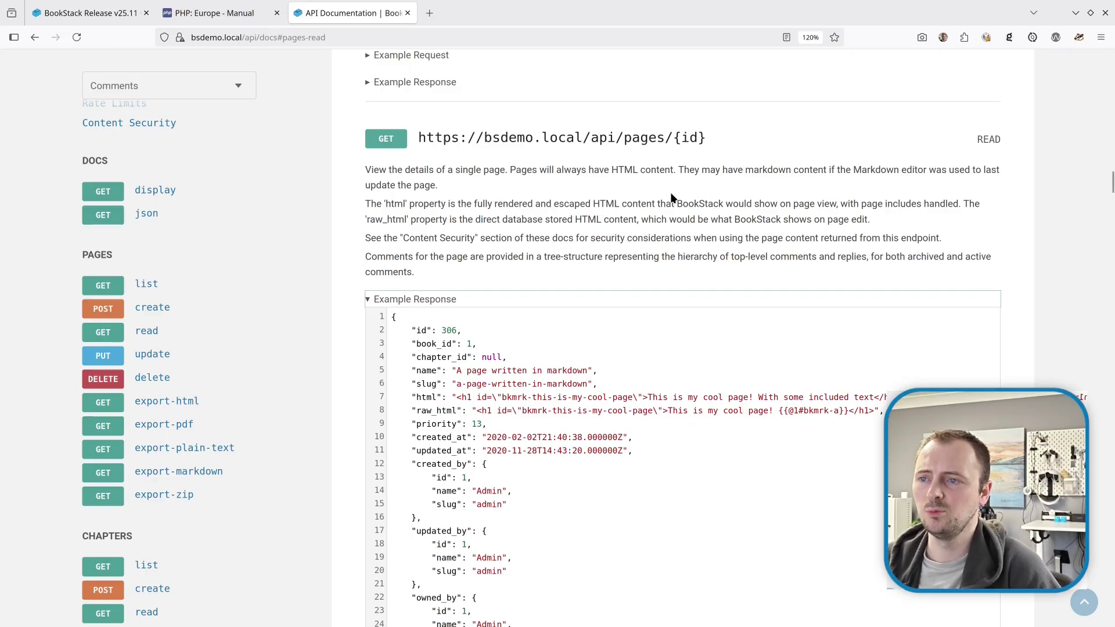
scroll(425, 171, down, 10)
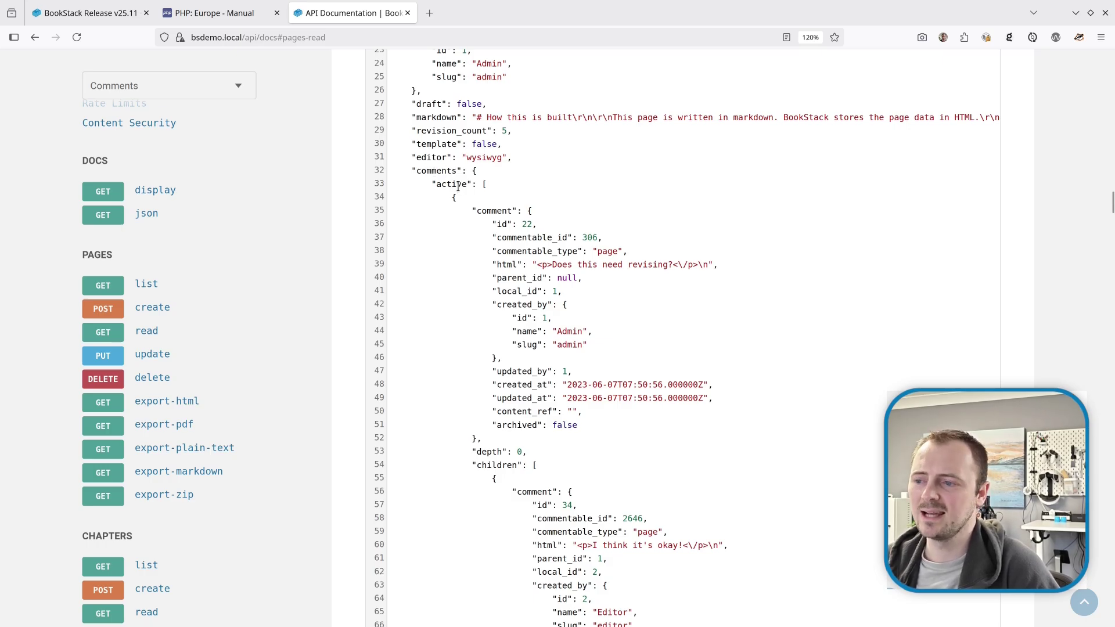
scroll(479, 128, down, 2)
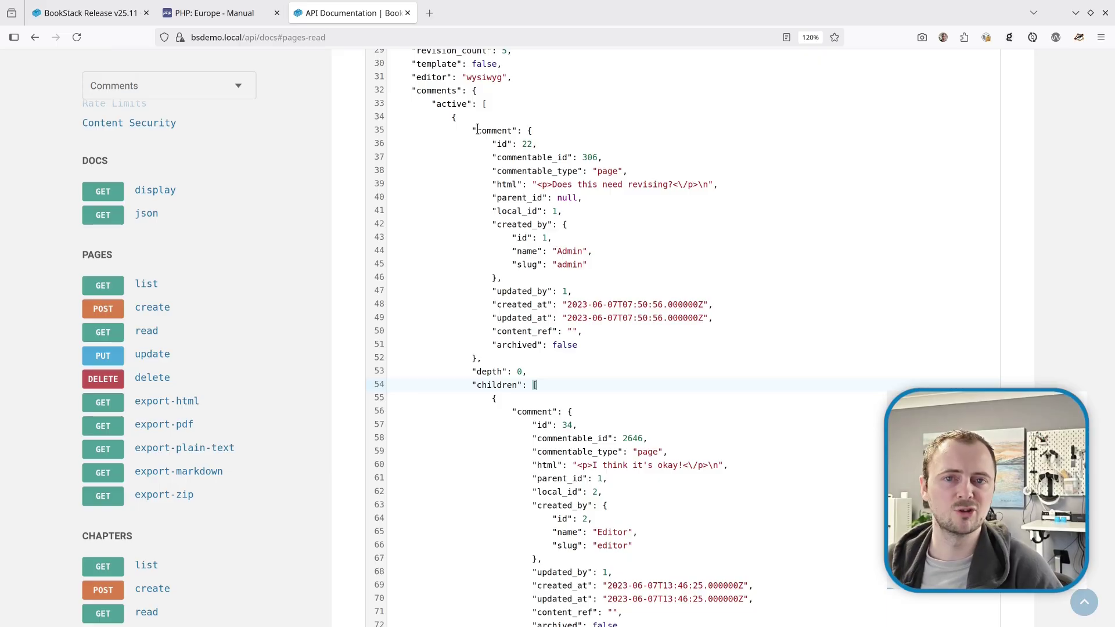
- Review the image-gallery read-data and read-data-for-url endpoints, and expand the query parameters of read-data-for-url
scroll(494, 186, down, 20)
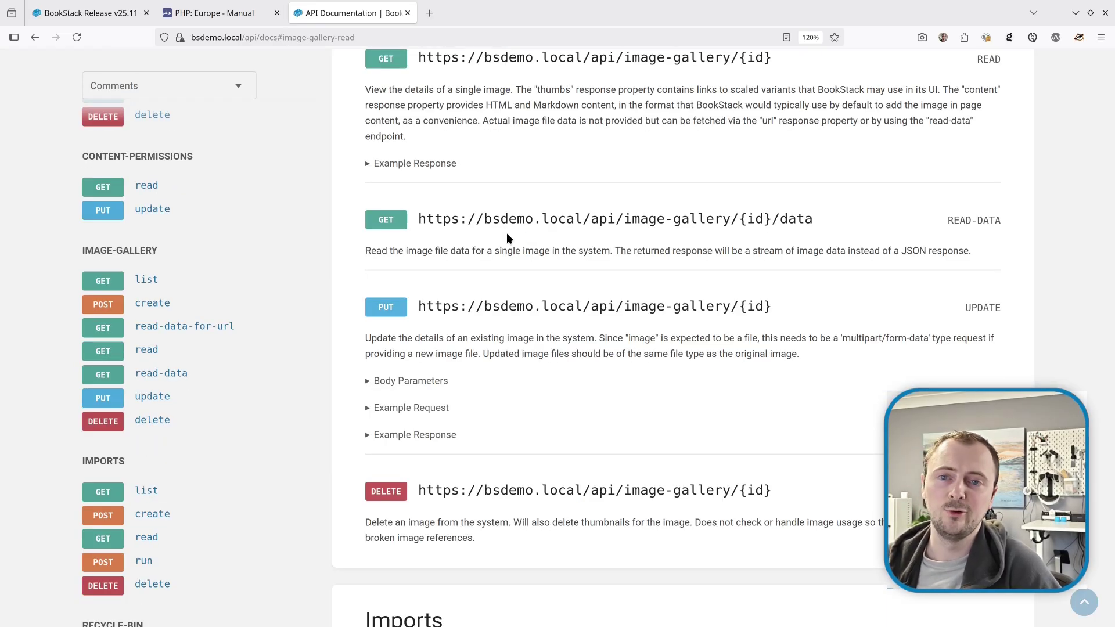
scroll(711, 220, up, 1)
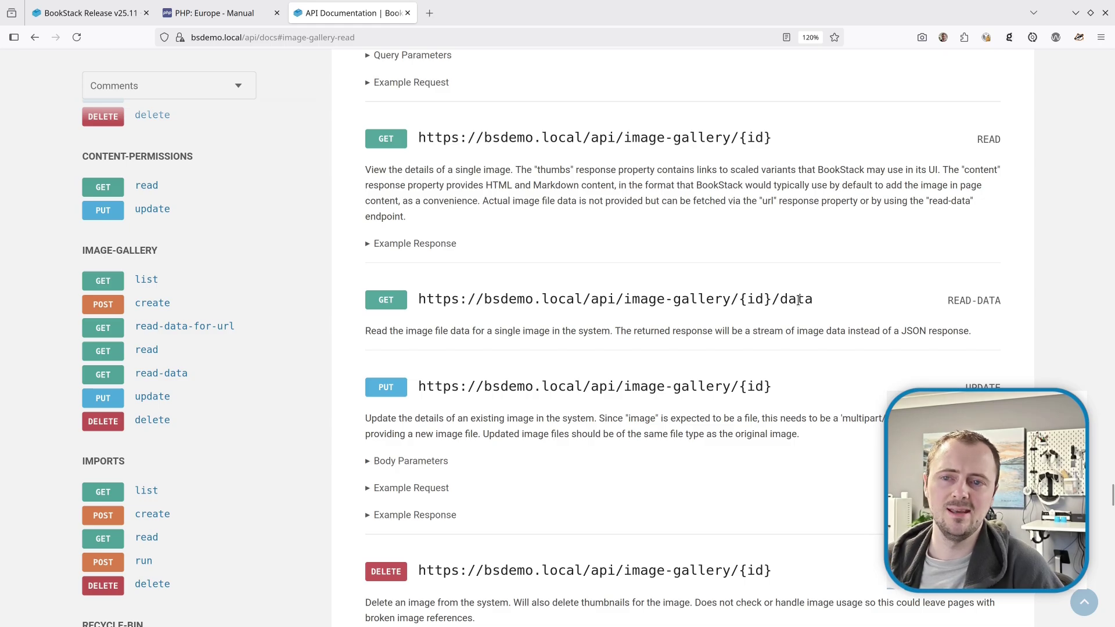
double_click(780, 300)
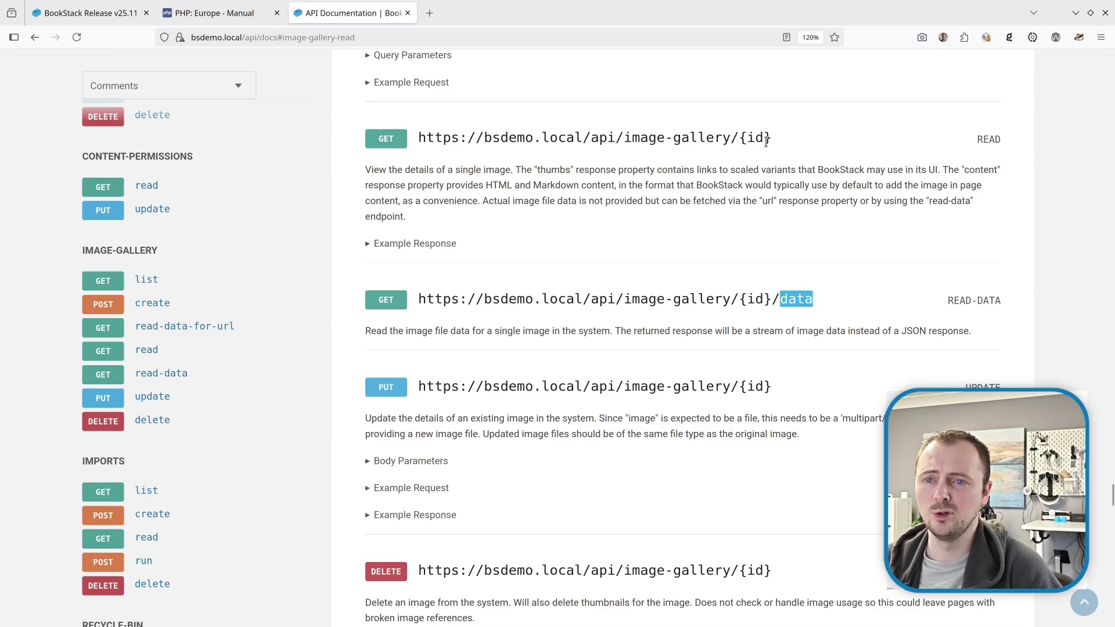
click(704, 299)
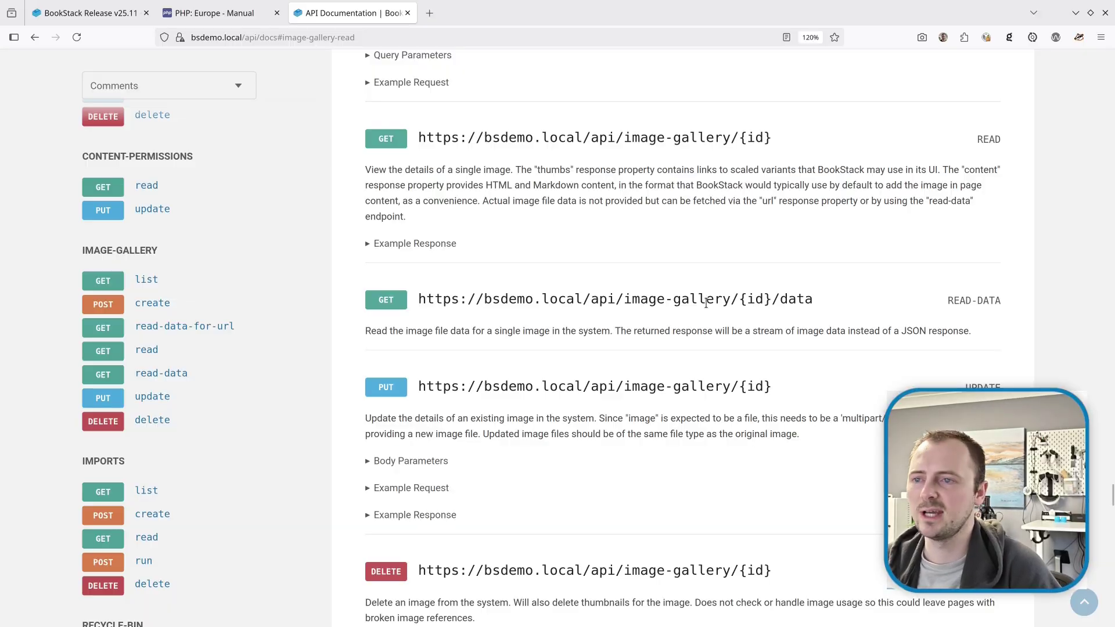
scroll(704, 299, up, 3)
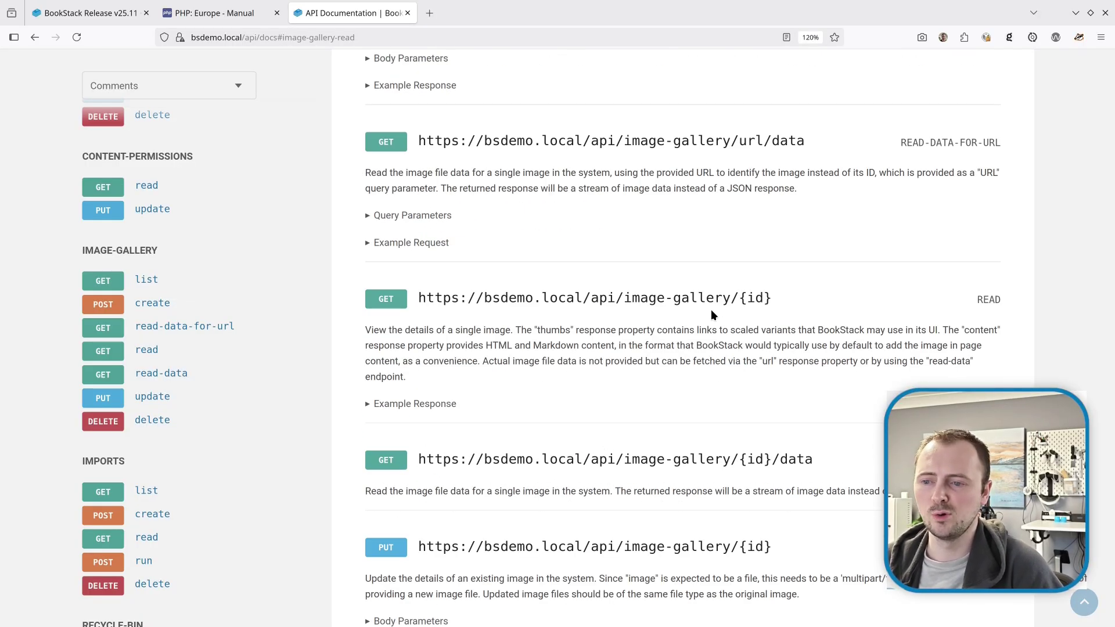
scroll(559, 231, up, 2)
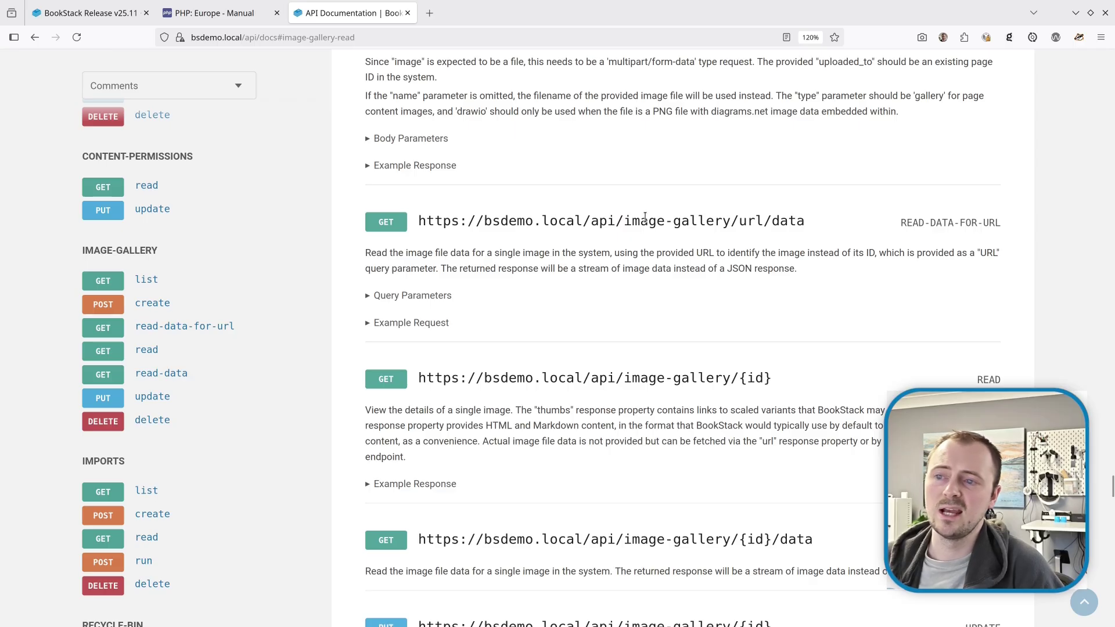
click(486, 293)
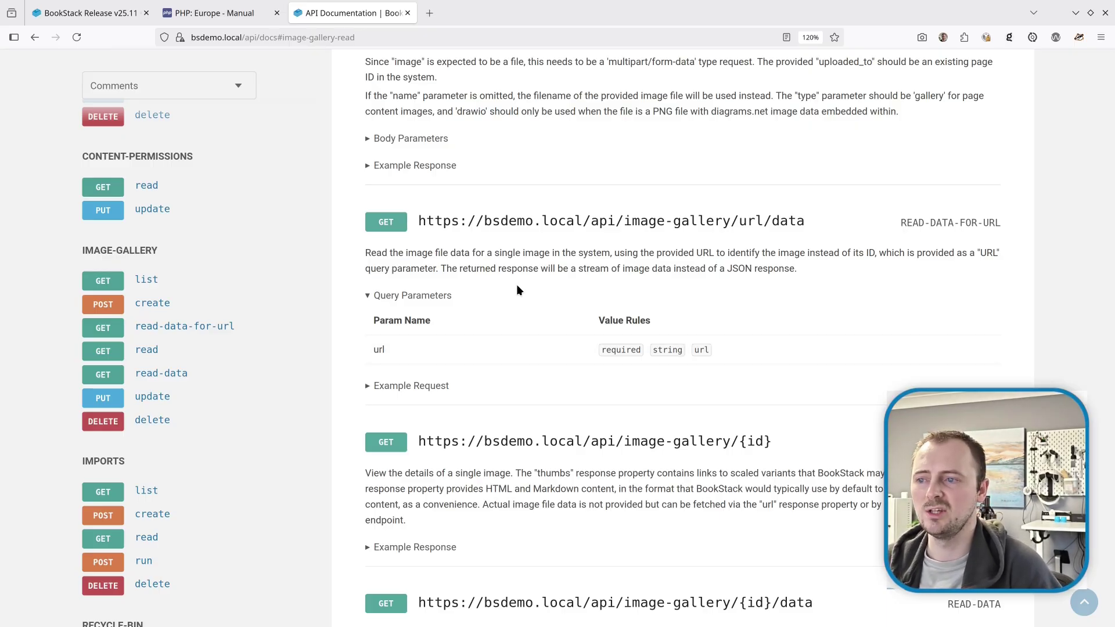
- Return to the BookStack Release v25.11 blog post
key(ctrl+Tab)
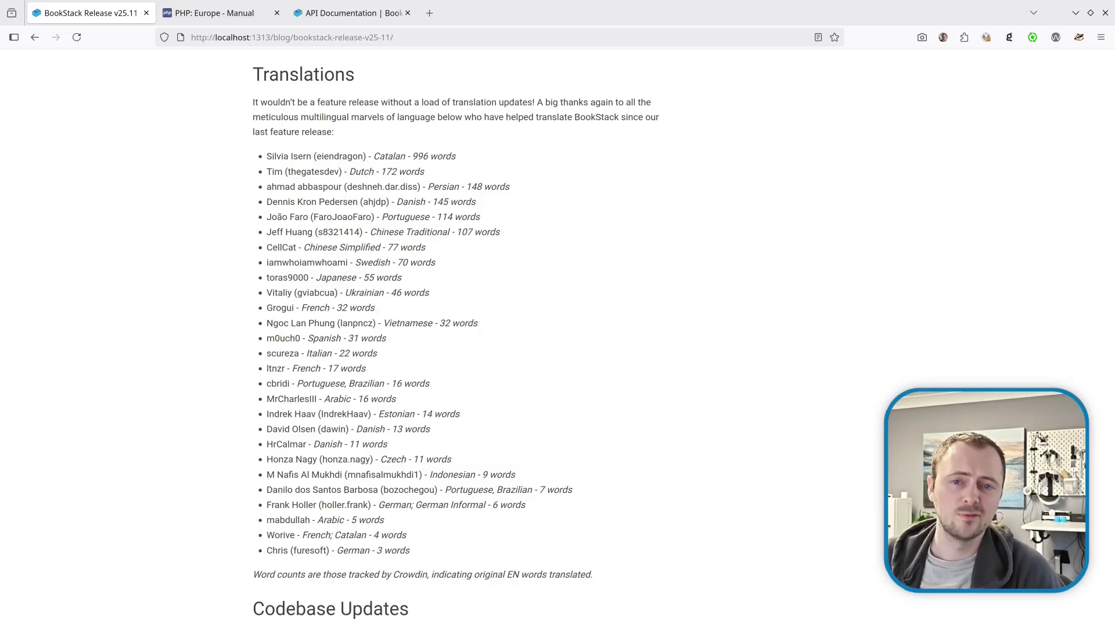
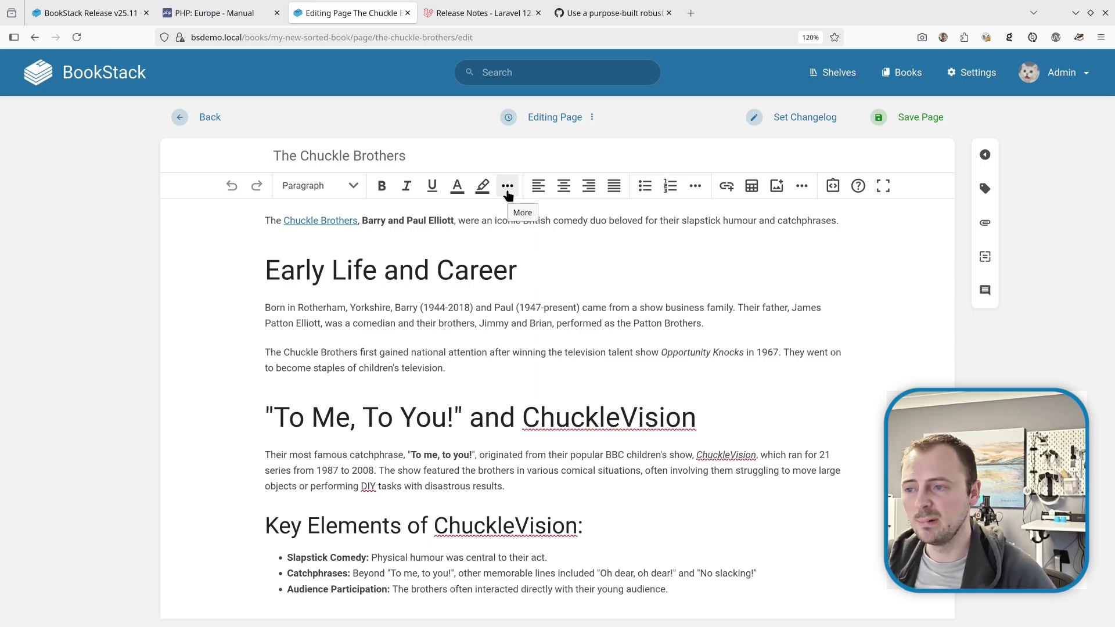
key(ctrl+1)
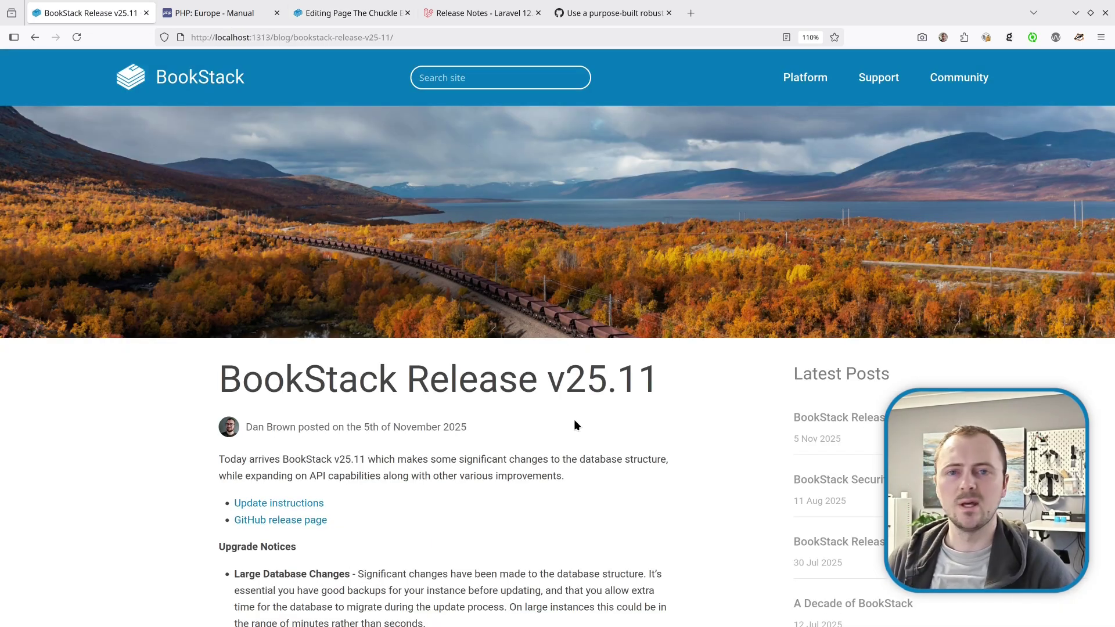